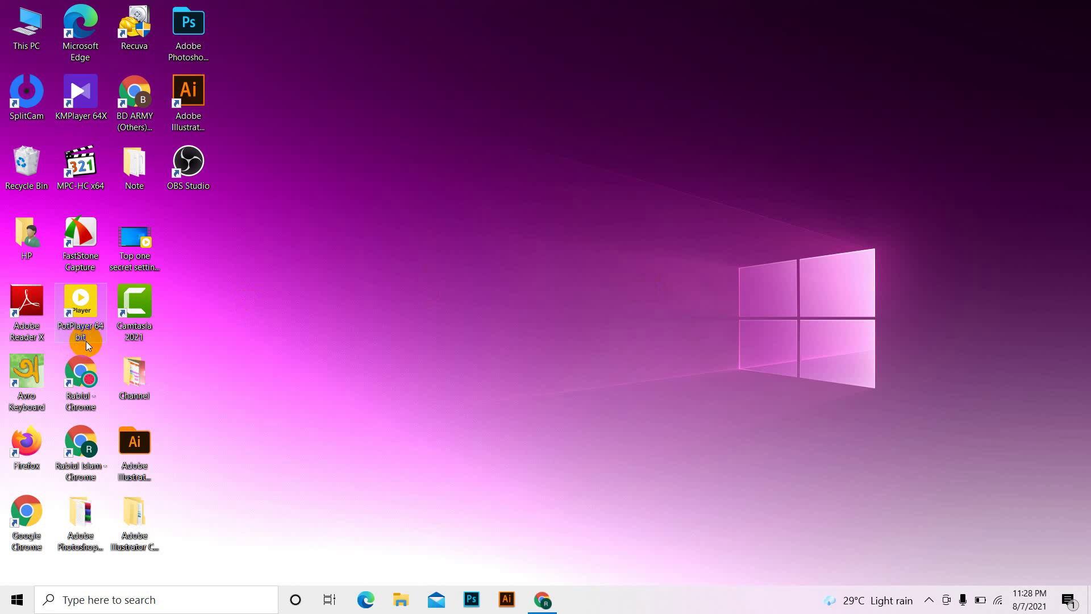
Open Chrome, search Google for "google trends" and open the Google Trends site from the results
{"action": "double_click", "coordinate": [80, 446]}
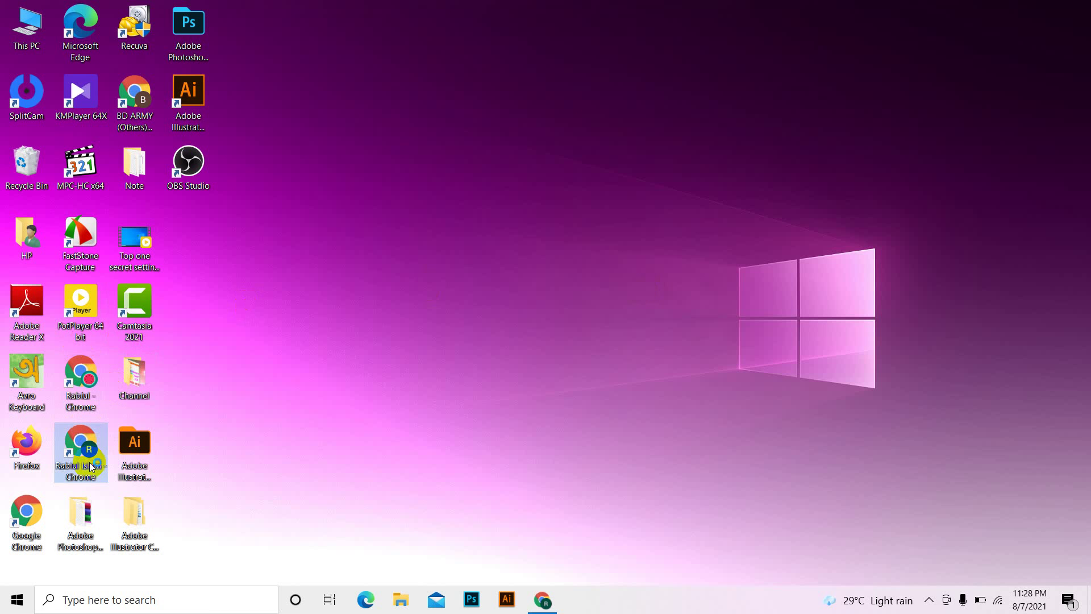
{"action": "left_click", "coordinate": [991, 37]}
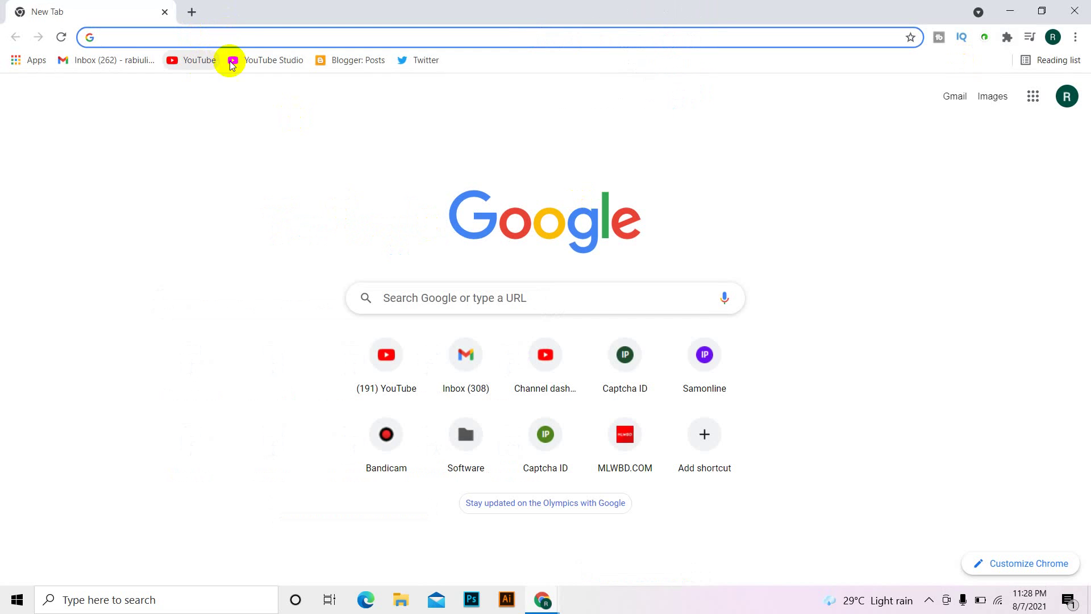
{"action": "left_click", "coordinate": [236, 35]}
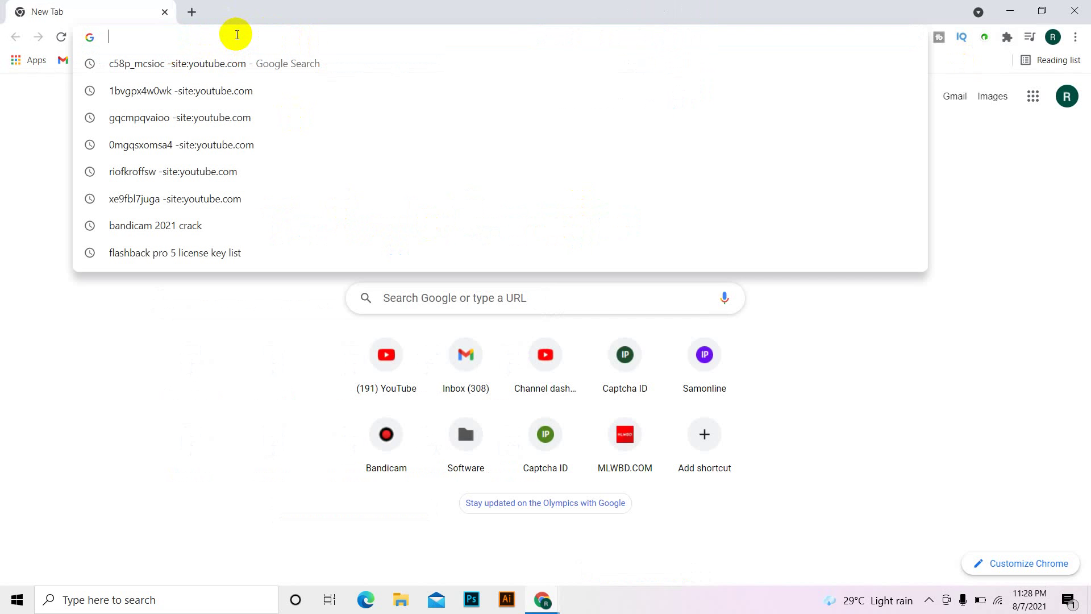
{"action": "type", "text": "googl"}
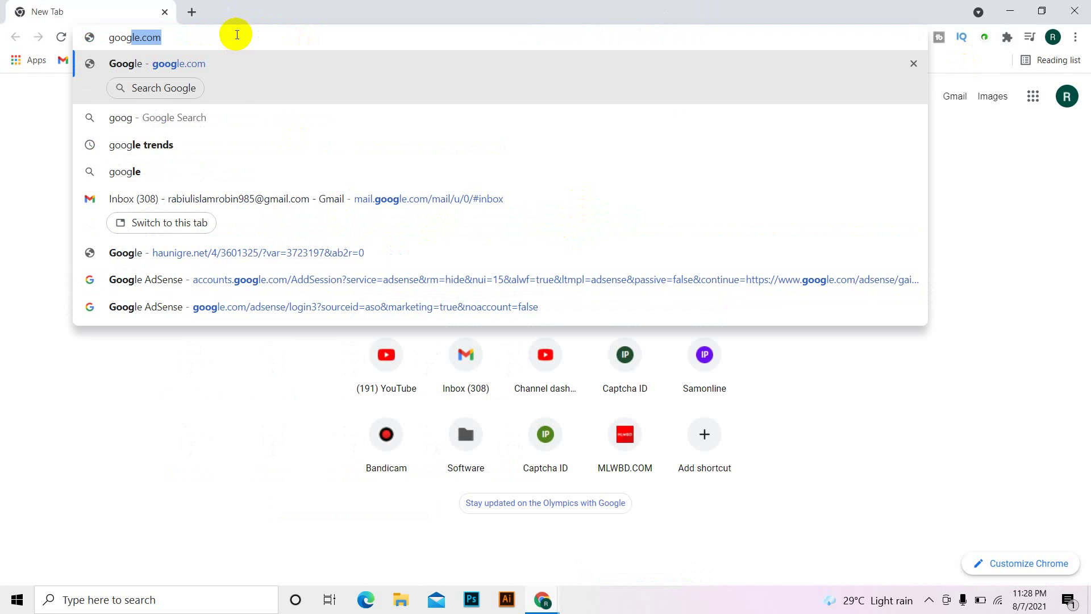
{"action": "type", "text": "e tr"}
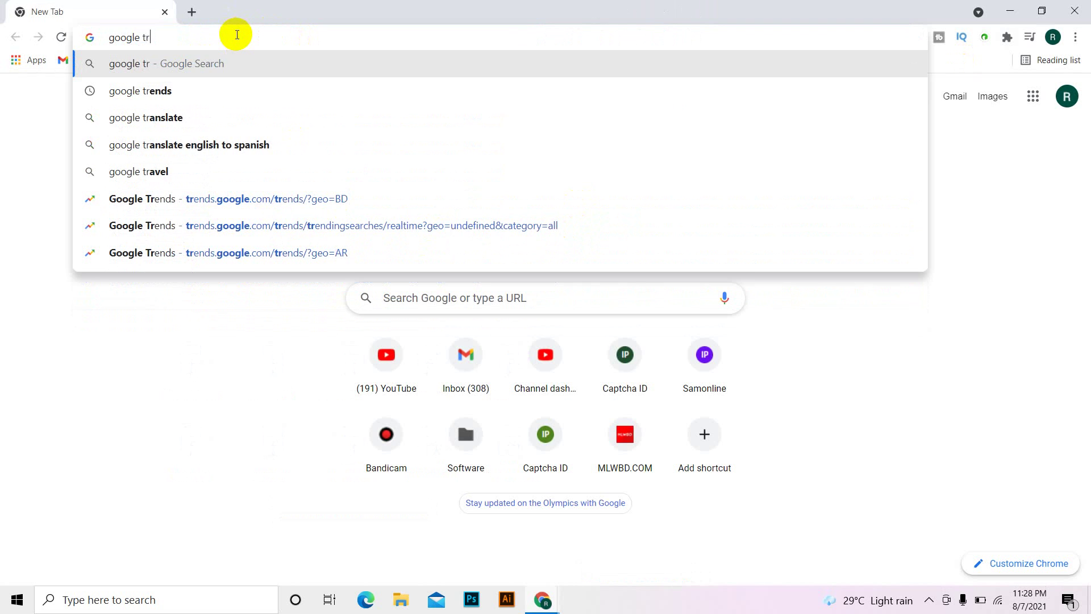
{"action": "type", "text": "end"}
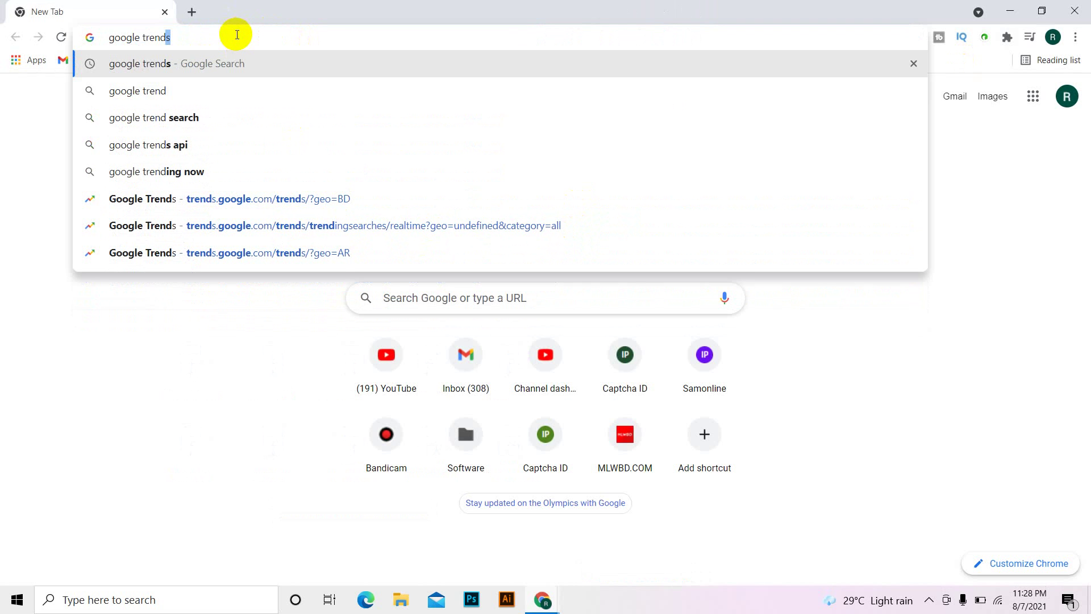
{"action": "key", "text": "Return"}
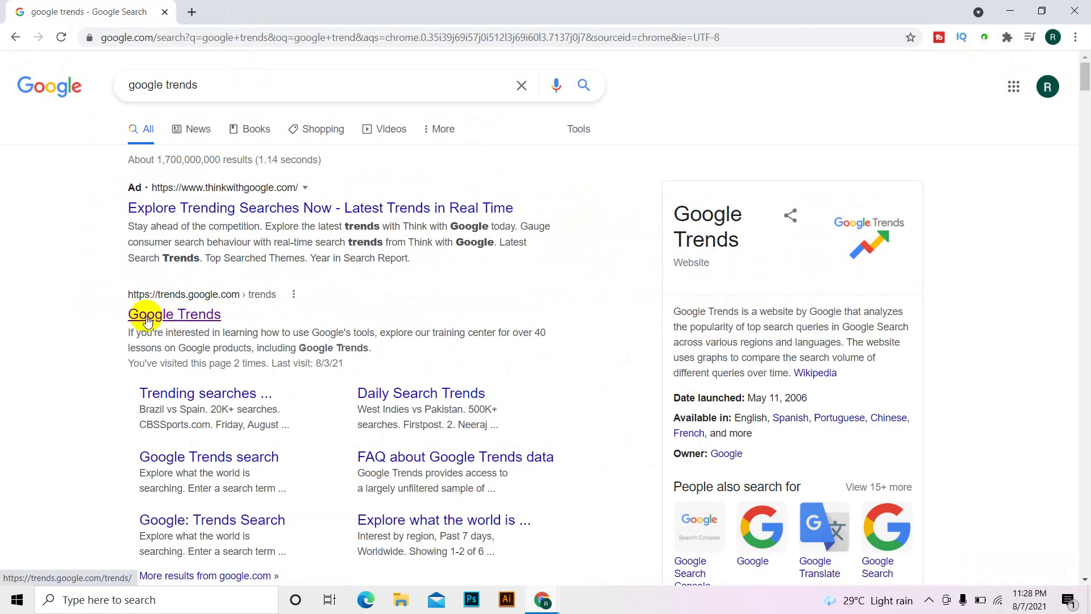
{"action": "left_click", "coordinate": [211, 320]}
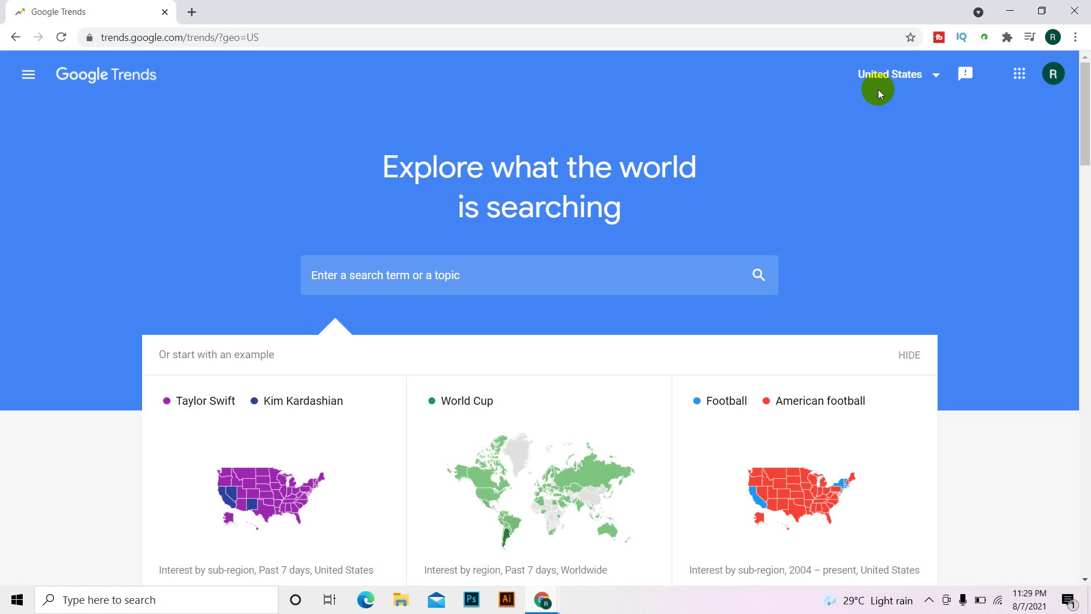
Set the Google Trends country to Bangladesh
{"action": "left_click", "coordinate": [921, 74]}
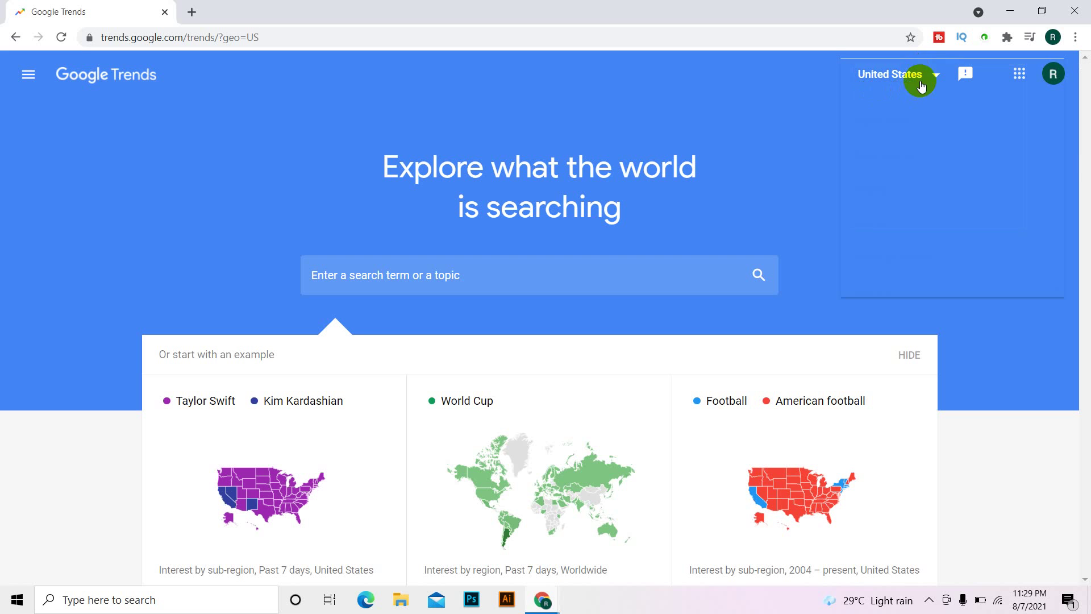
{"action": "scroll", "coordinate": [916, 197], "scroll_direction": "down", "scroll_amount": 3}
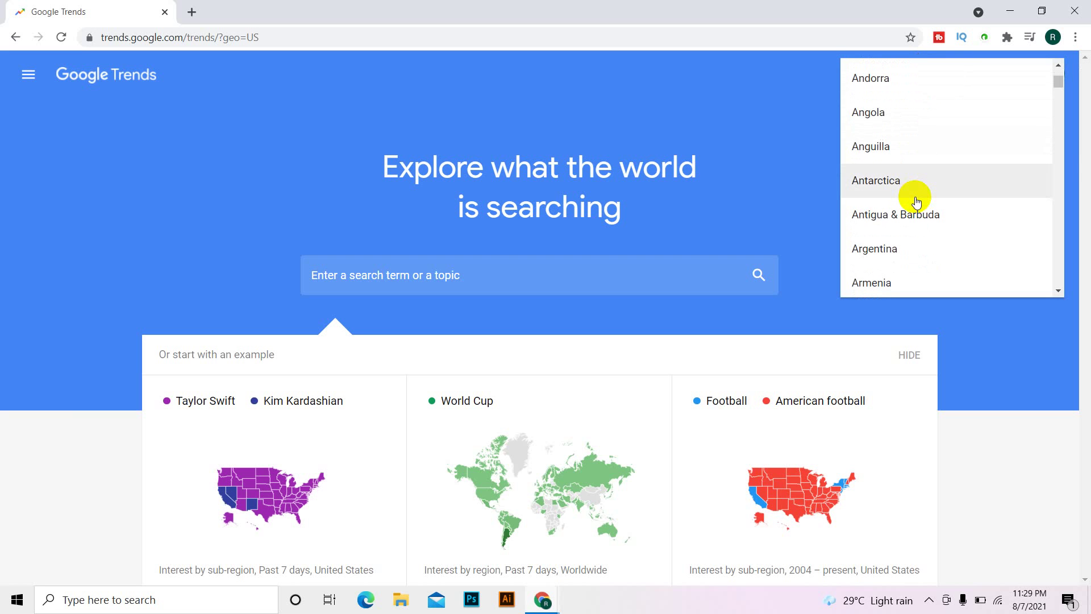
{"action": "scroll", "coordinate": [909, 196], "scroll_direction": "down", "scroll_amount": 4}
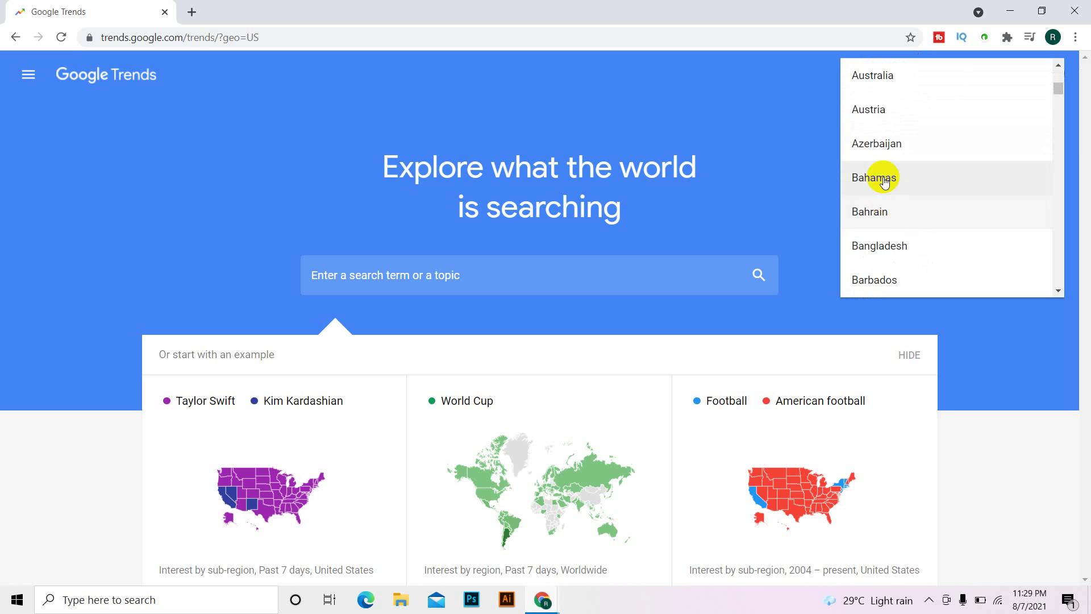
{"action": "left_click", "coordinate": [903, 246]}
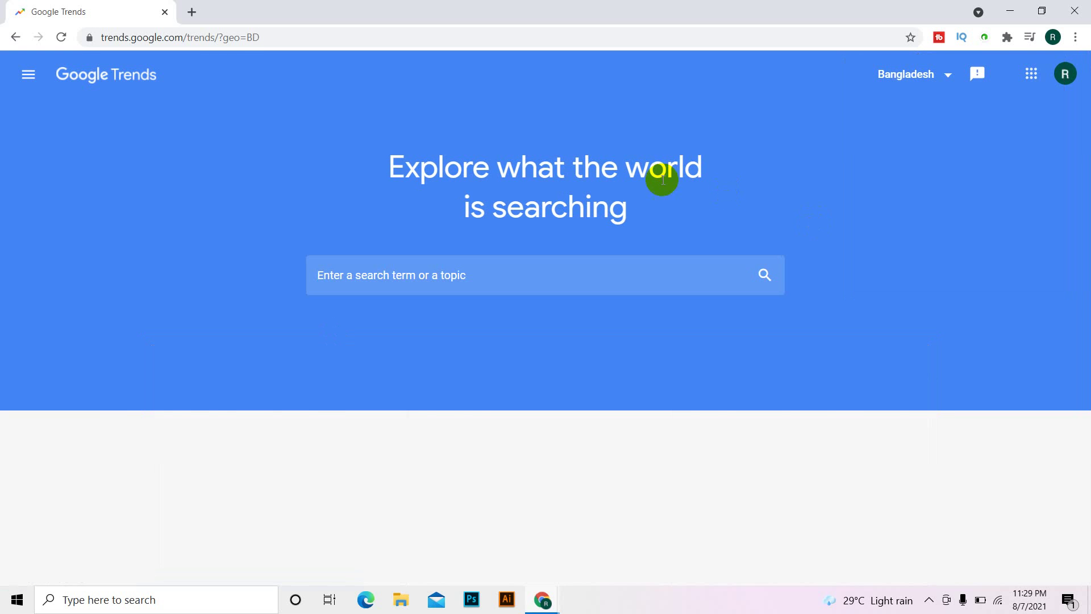
Explore the search term "how to make money" in Google Trends
{"action": "scroll", "coordinate": [731, 278], "scroll_direction": "down", "scroll_amount": 3}
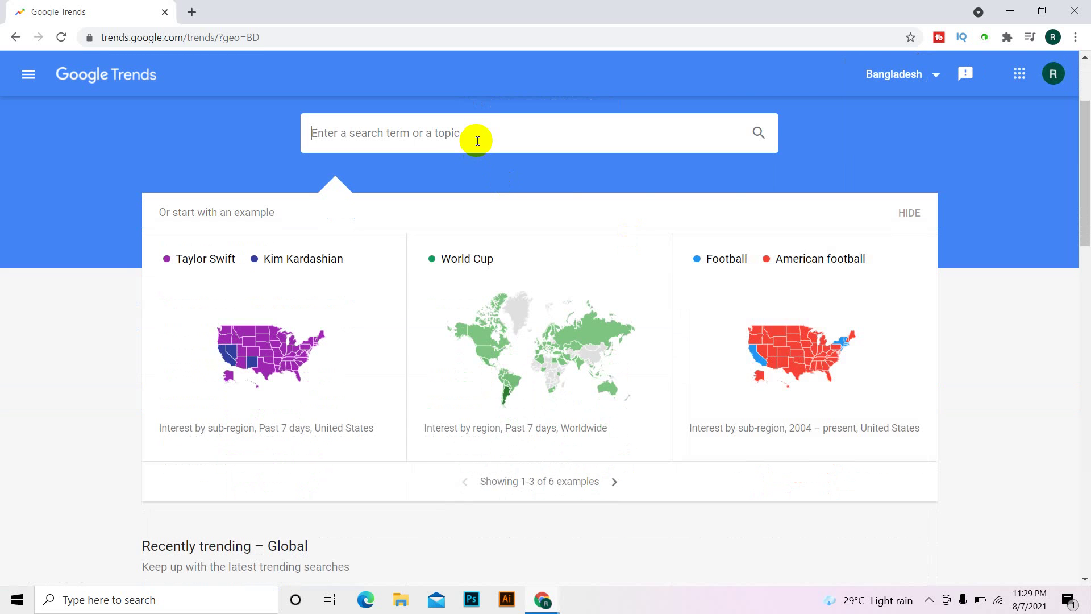
{"action": "scroll", "coordinate": [487, 194], "scroll_direction": "up", "scroll_amount": 2}
{"action": "left_click", "coordinate": [488, 196]}
{"action": "type", "text": "ho"}
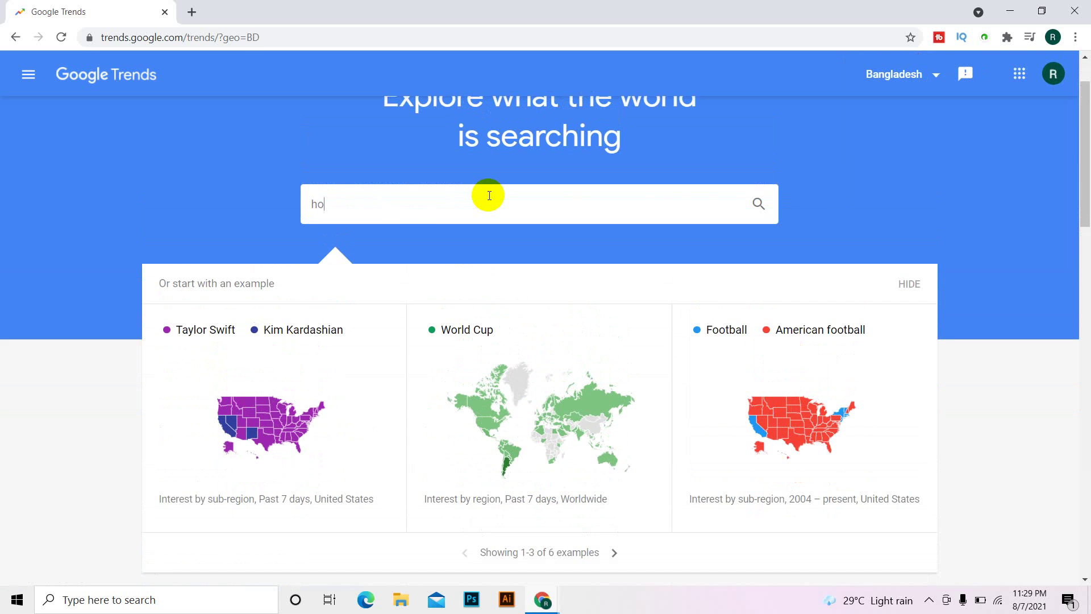
{"action": "type", "text": "w to m"}
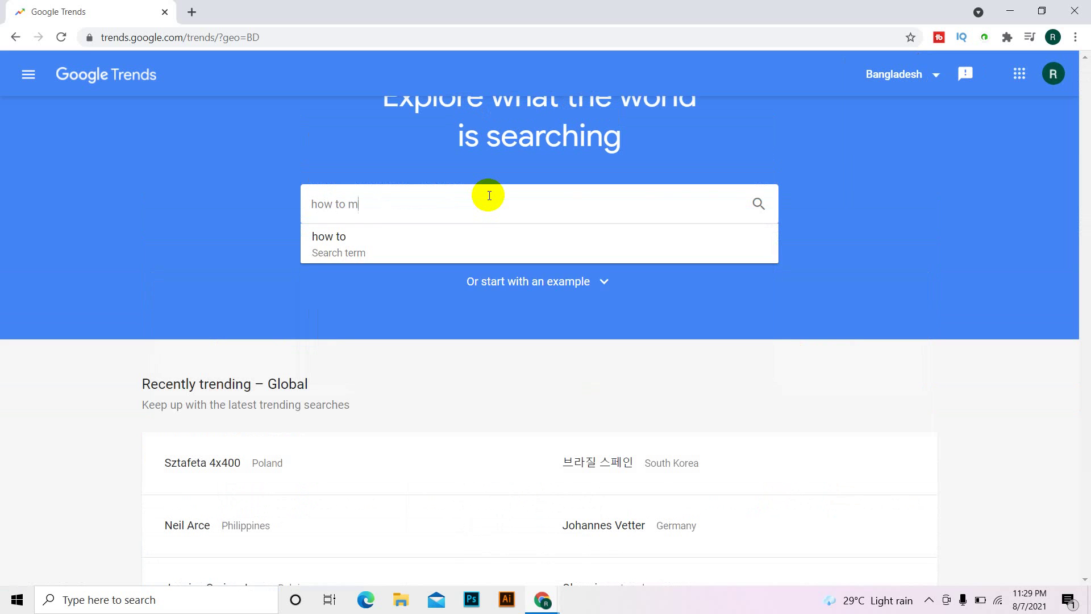
{"action": "type", "text": "ake money"}
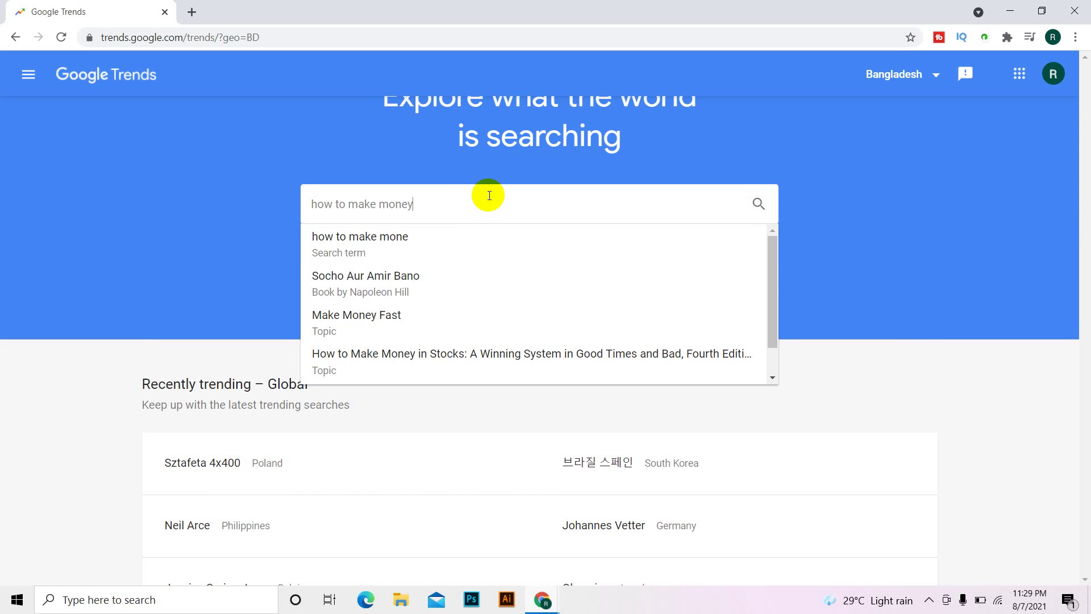
{"action": "key", "text": "Return"}
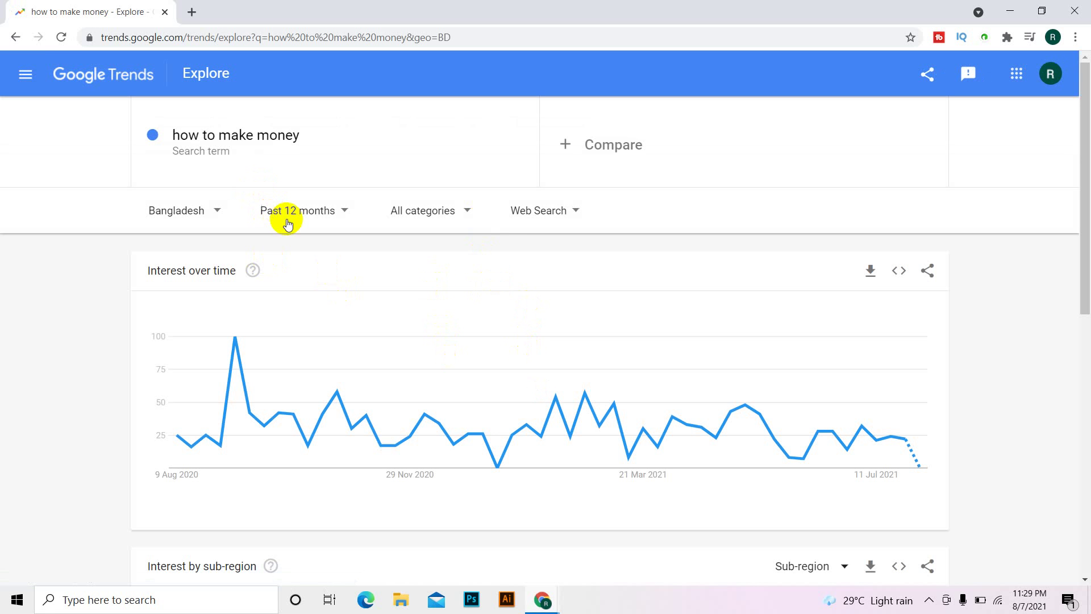
Set the time range for the "how to make money" trend to Past 30 days
{"action": "left_click", "coordinate": [327, 211]}
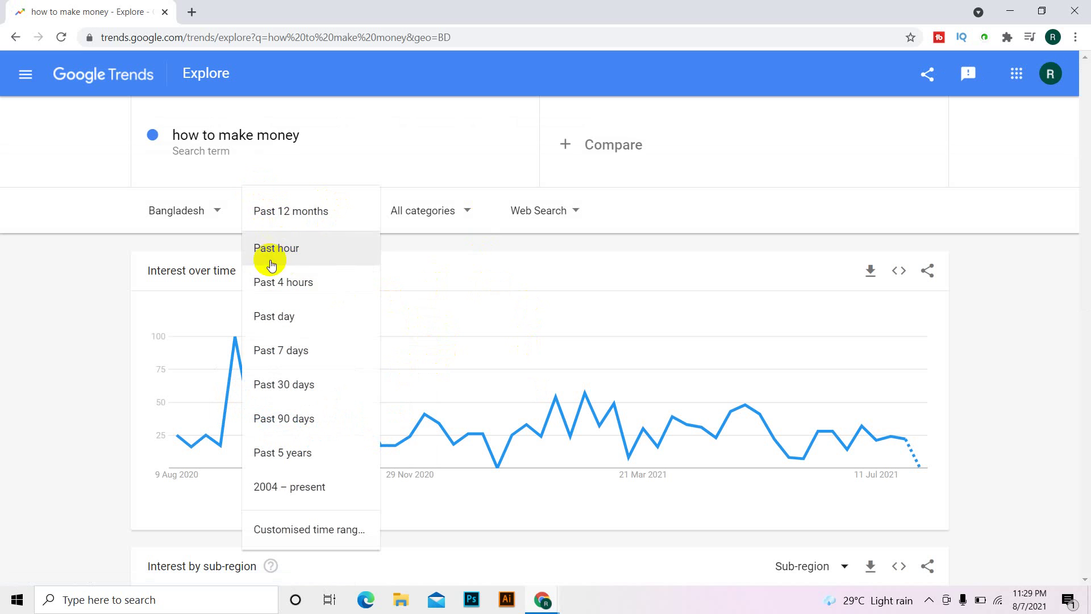
{"action": "left_click", "coordinate": [218, 213]}
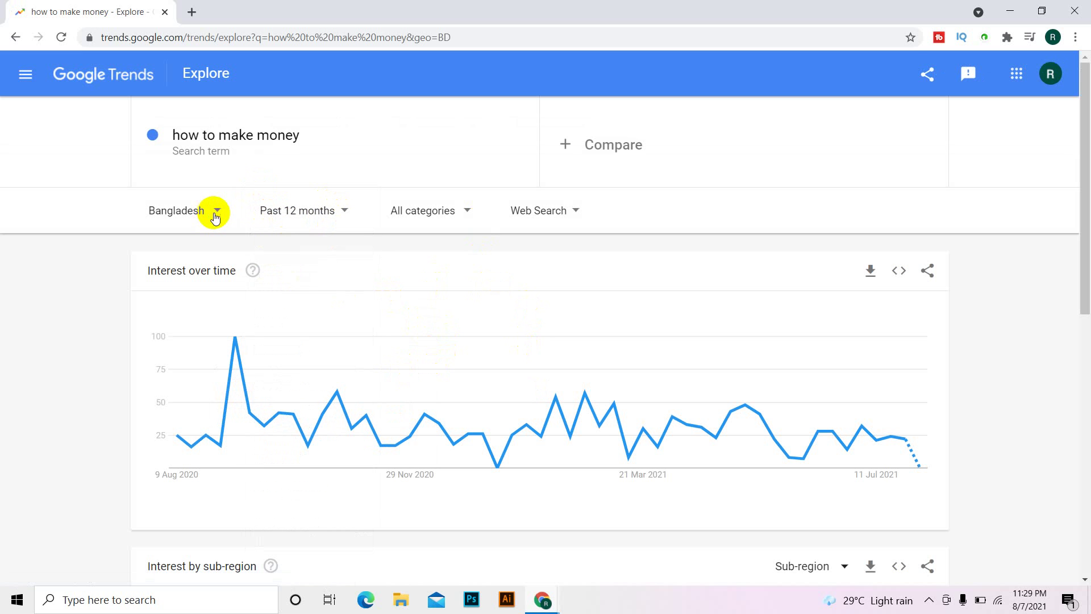
{"action": "left_click", "coordinate": [219, 215]}
{"action": "left_click", "coordinate": [503, 280]}
{"action": "left_click", "coordinate": [328, 212]}
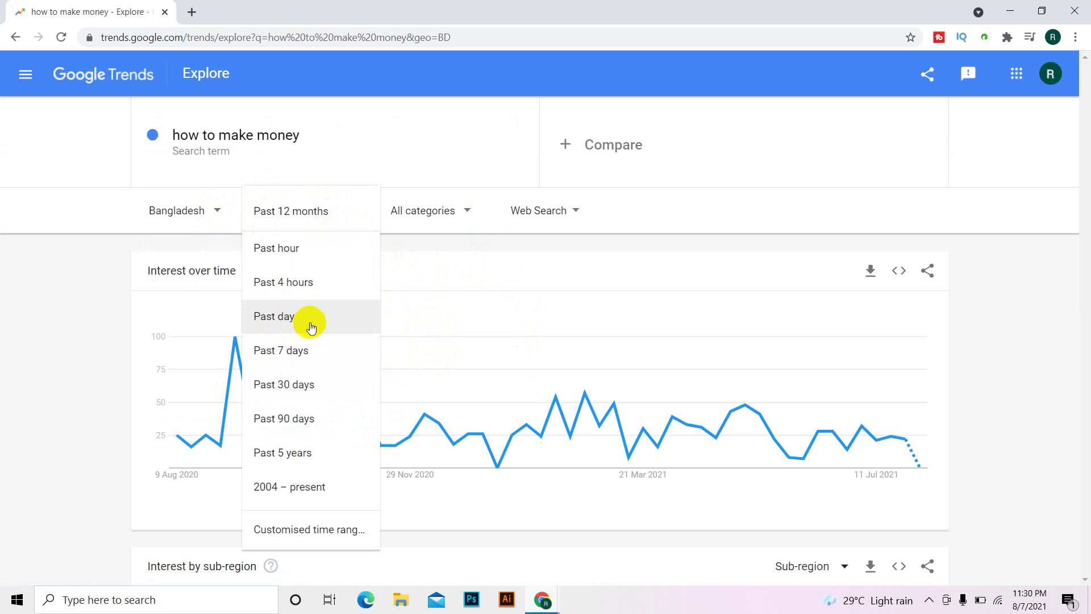
{"action": "left_click", "coordinate": [303, 382]}
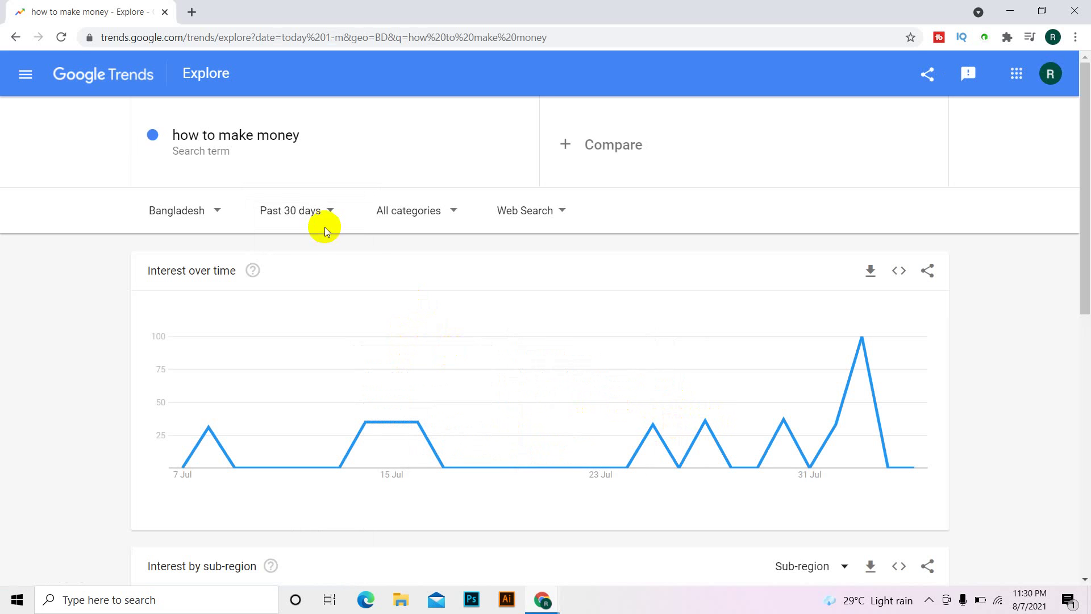
Set the trend's time range to Past 7 days and review the interest by sub-region
{"action": "left_click", "coordinate": [301, 211]}
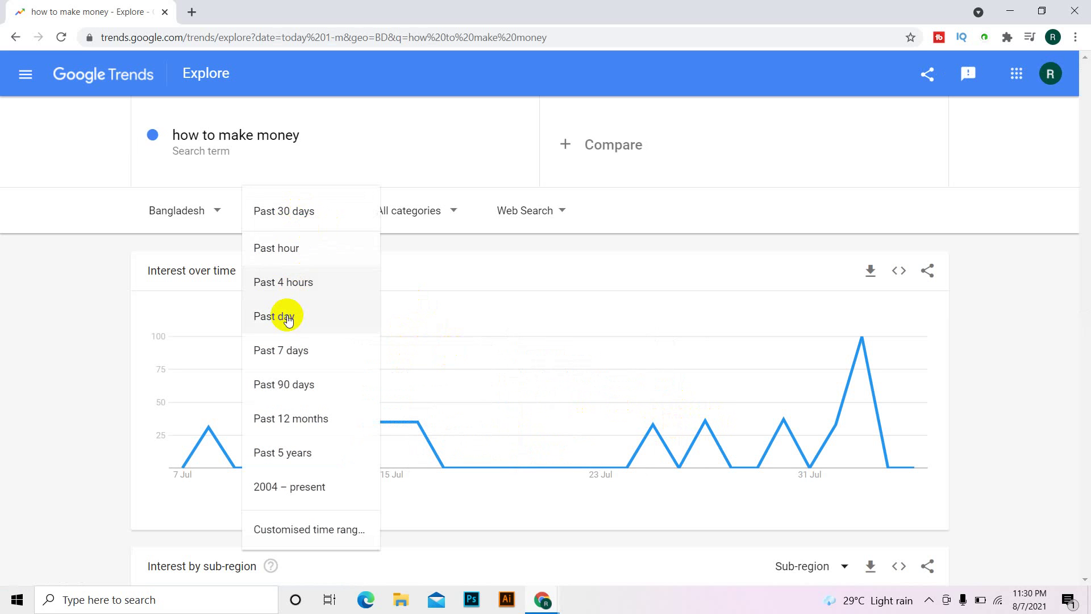
{"action": "left_click", "coordinate": [283, 348]}
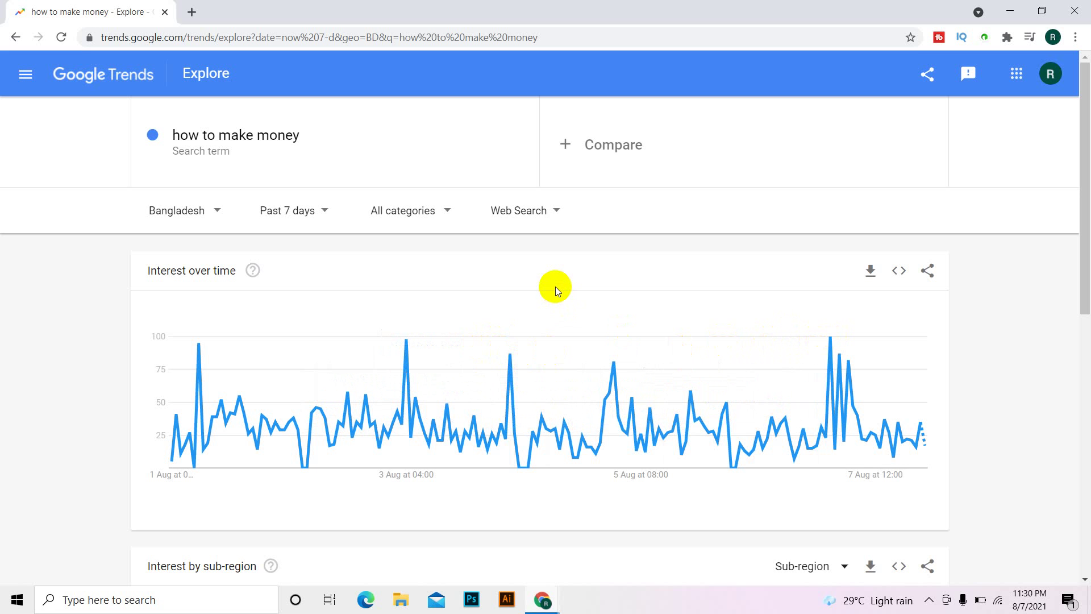
{"action": "scroll", "coordinate": [551, 305], "scroll_direction": "down", "scroll_amount": 5}
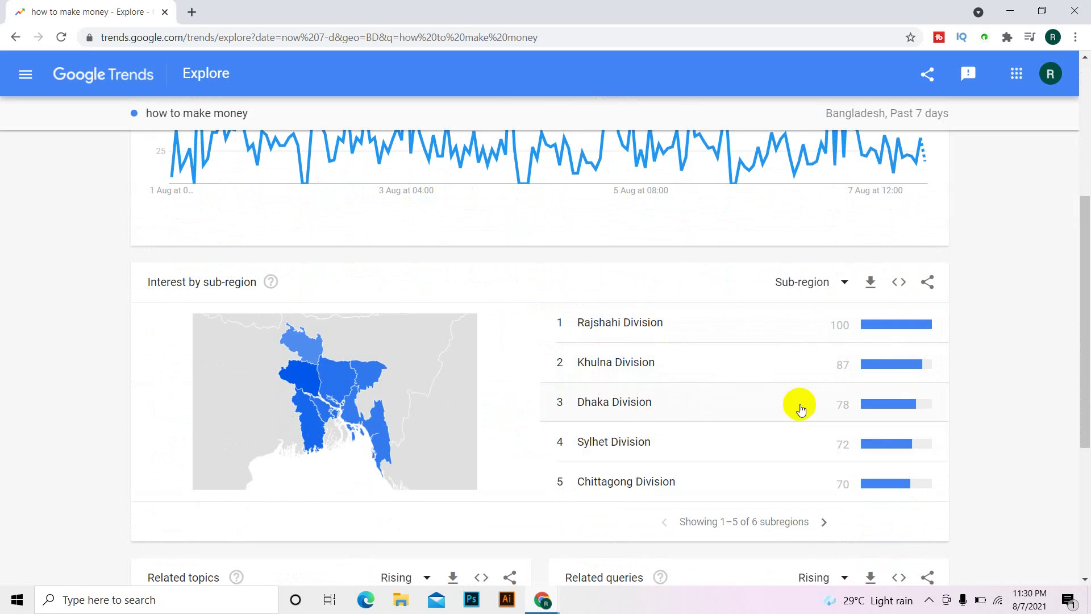
{"action": "scroll", "coordinate": [733, 458], "scroll_direction": "up", "scroll_amount": 1}
{"action": "scroll", "coordinate": [740, 459], "scroll_direction": "up", "scroll_amount": 5}
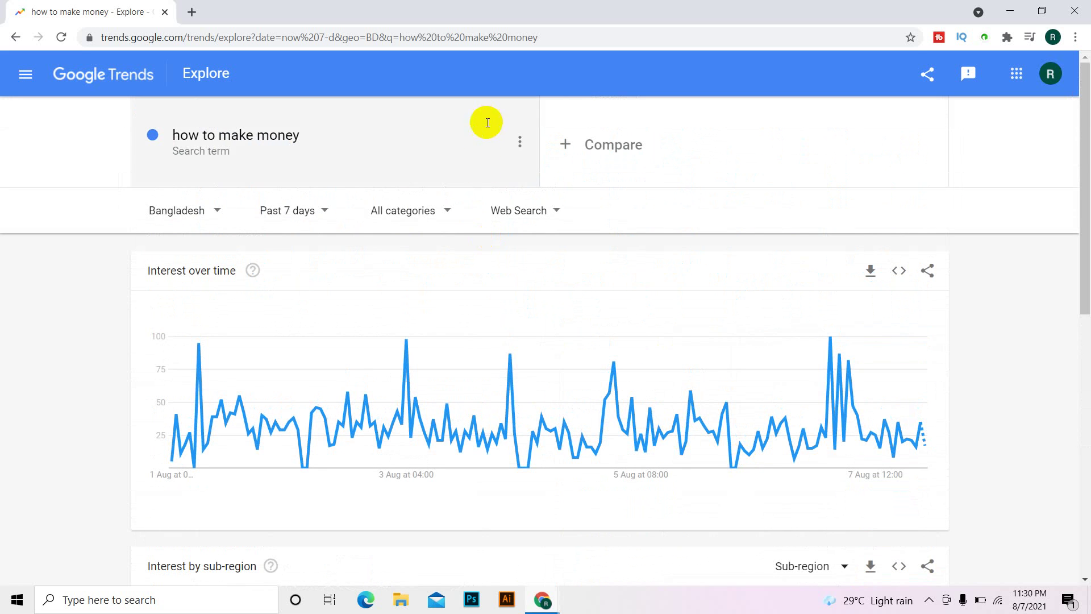
{"action": "left_click", "coordinate": [408, 220]}
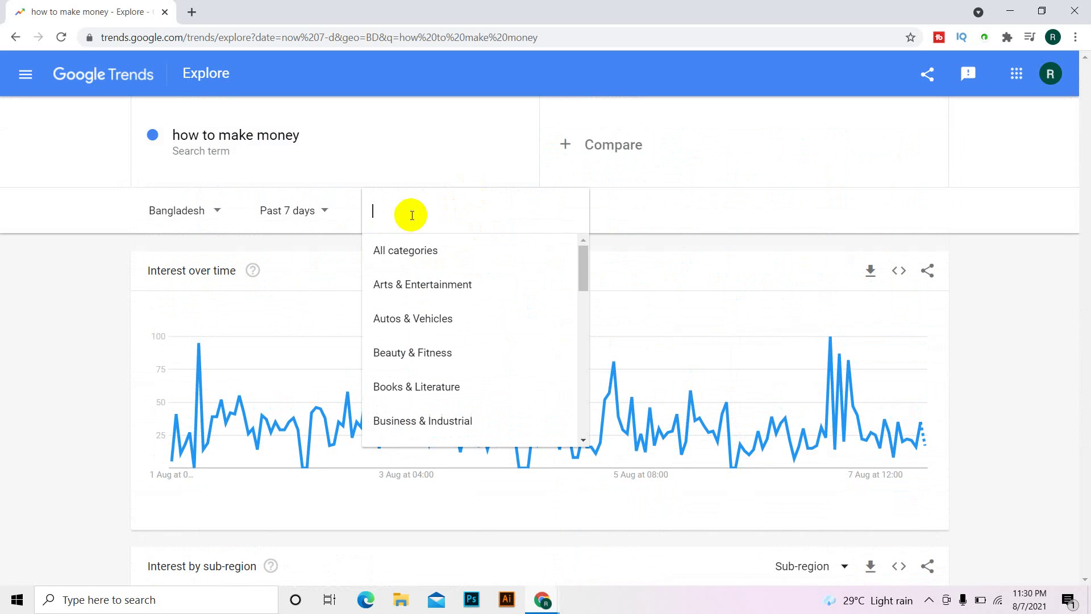
{"action": "left_click", "coordinate": [700, 212]}
{"action": "left_click", "coordinate": [534, 213]}
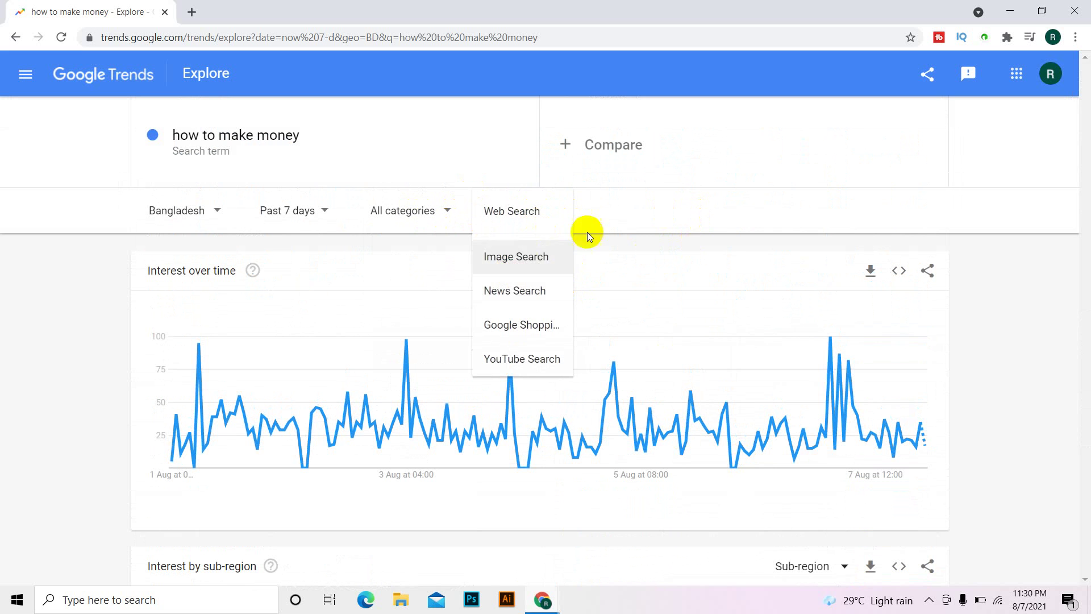
{"action": "left_click", "coordinate": [617, 178]}
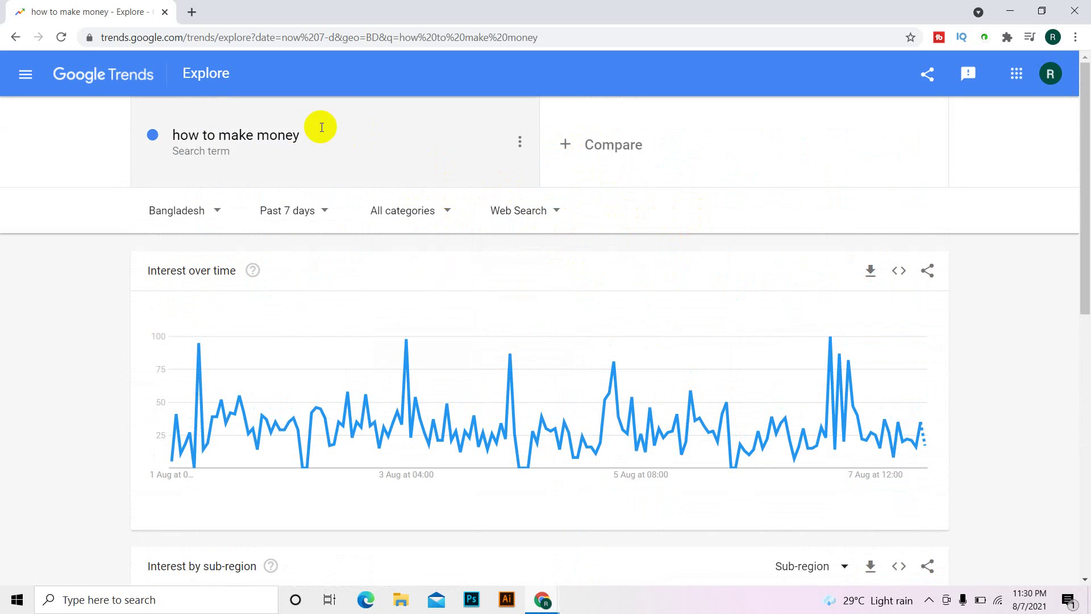
Add "how to earn money" as a comparison search term alongside "how to make money"
{"action": "left_click", "coordinate": [615, 149]}
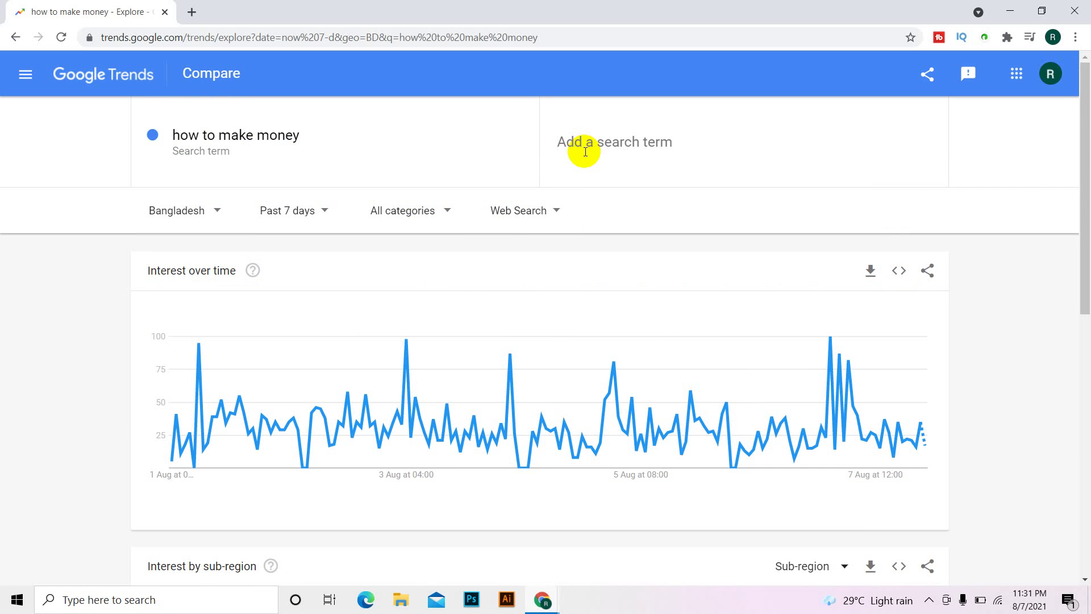
{"action": "type", "text": "ho"}
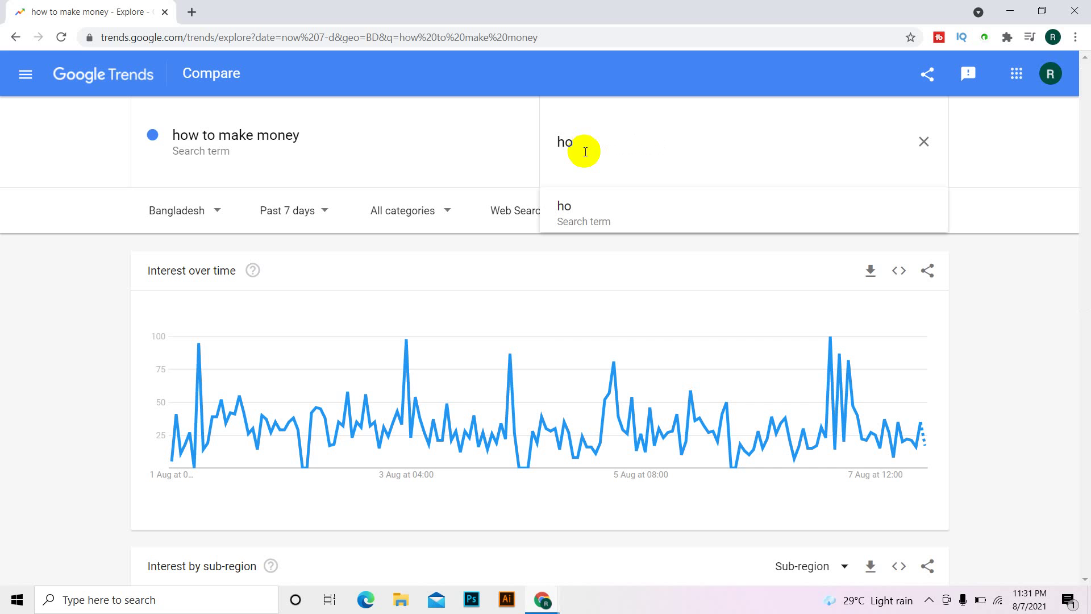
{"action": "type", "text": "w to "}
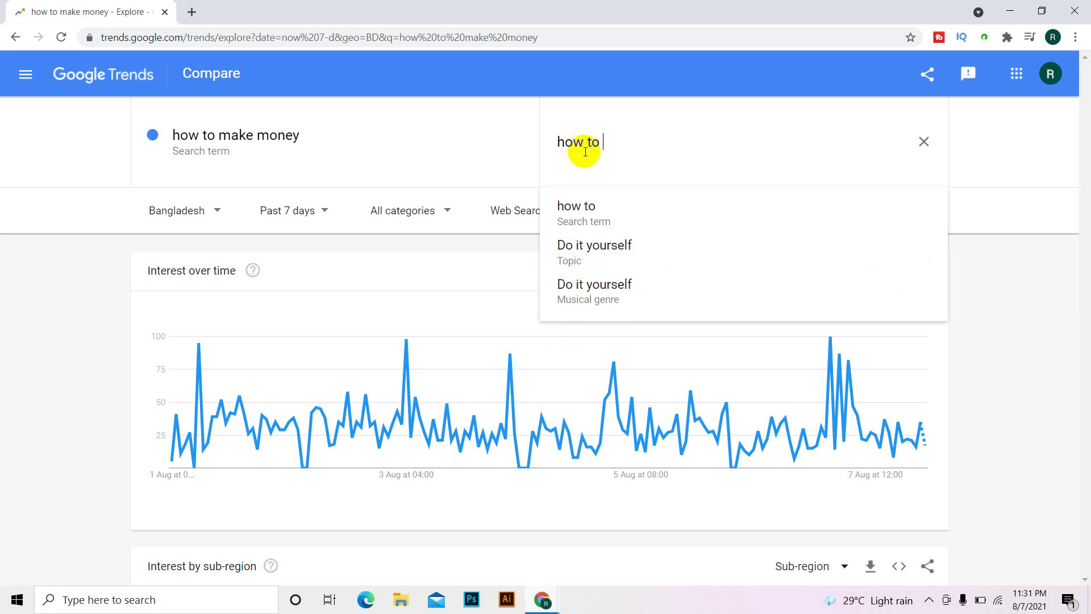
{"action": "type", "text": "earn m"}
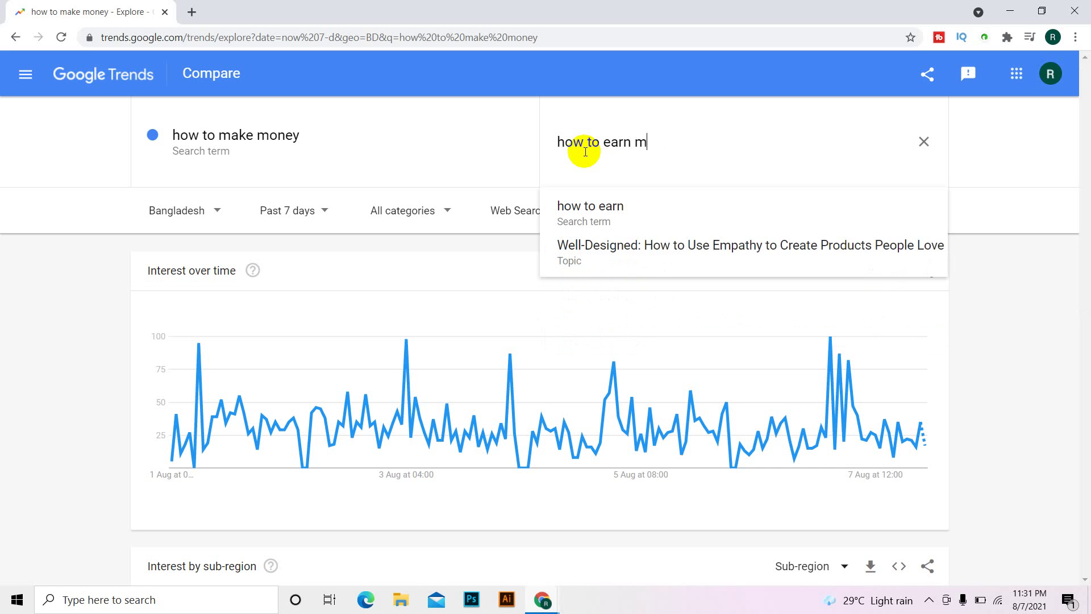
{"action": "type", "text": "oner"}
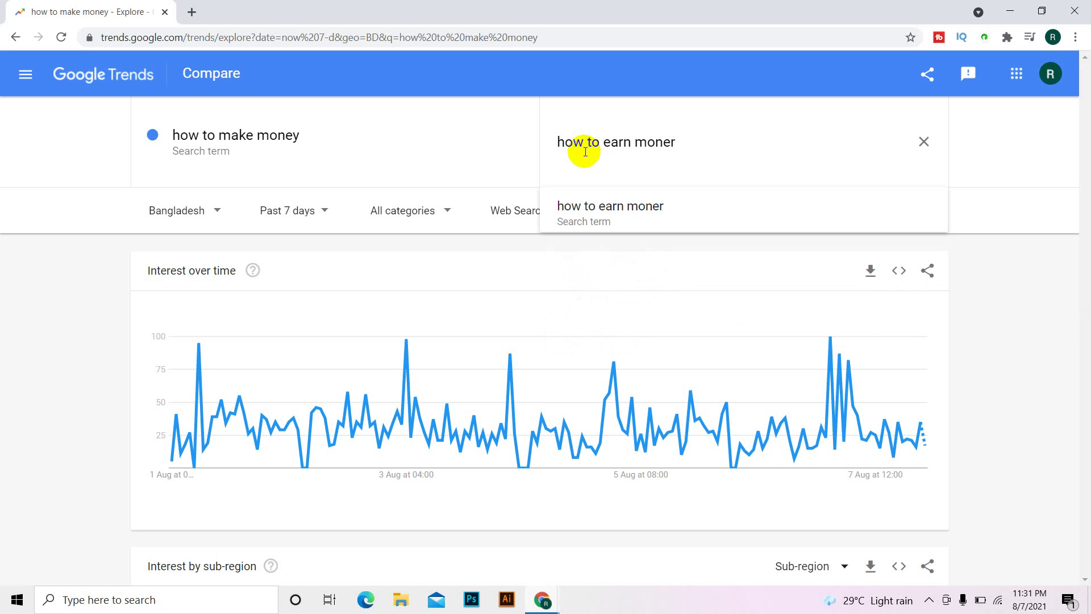
{"action": "key", "text": "BackSpace"}
{"action": "type", "text": "y"}
{"action": "key", "text": "Return"}
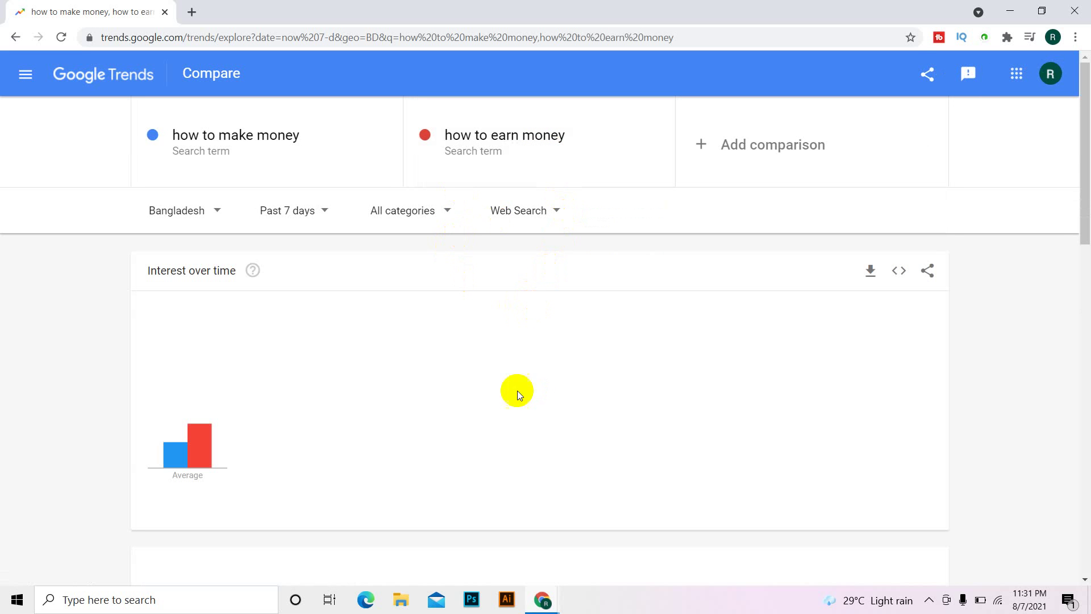
{"action": "mouse_move", "coordinate": [221, 442]}
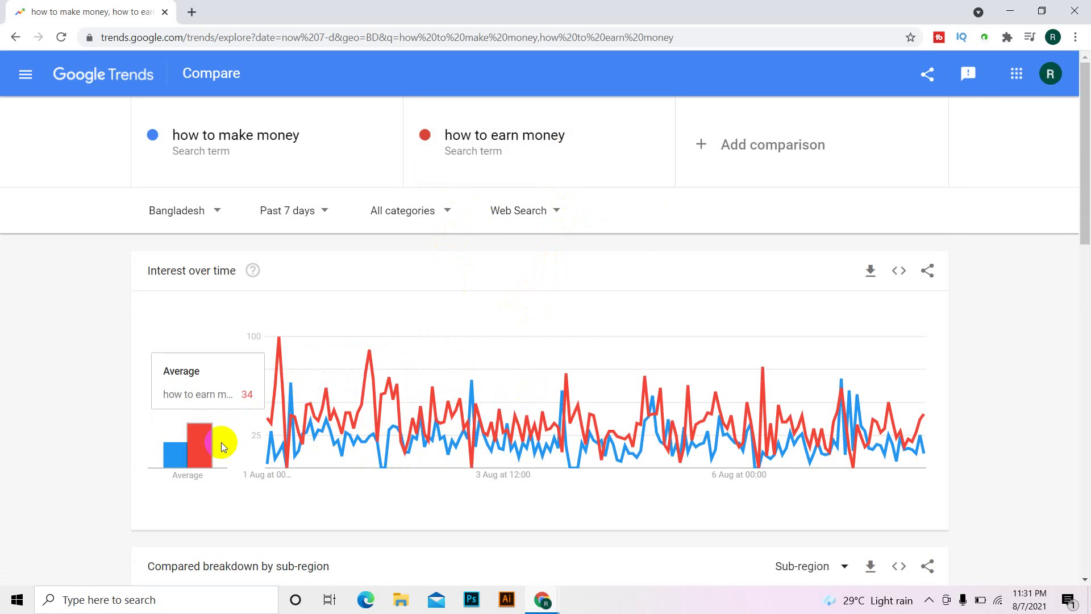
Add "make money" as a third comparison search term alongside "how to make money" and "how to earn money"
{"action": "left_click", "coordinate": [735, 134]}
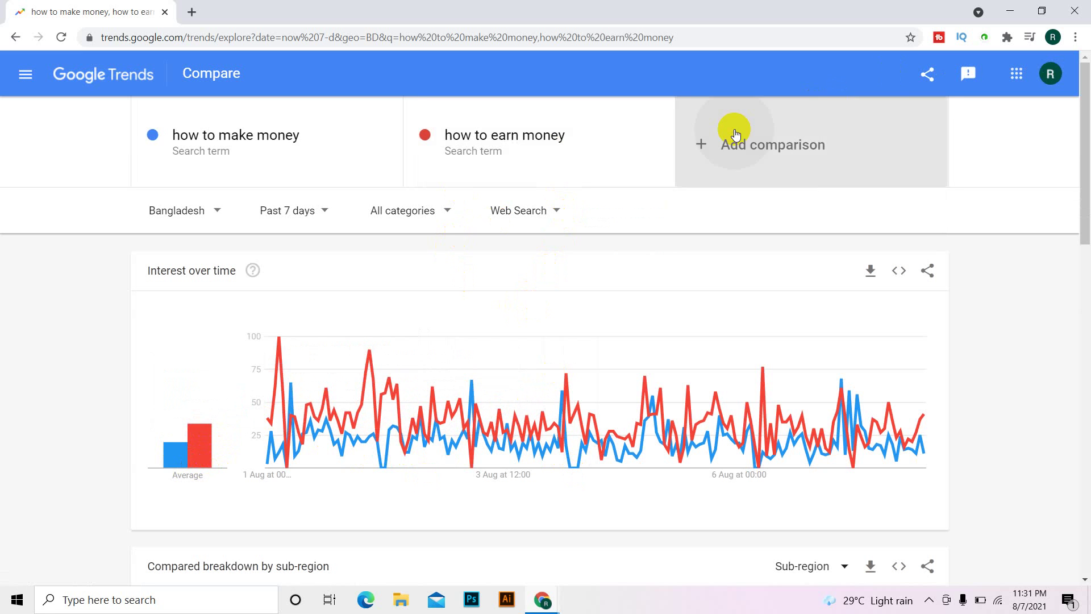
{"action": "type", "text": "mAKE"}
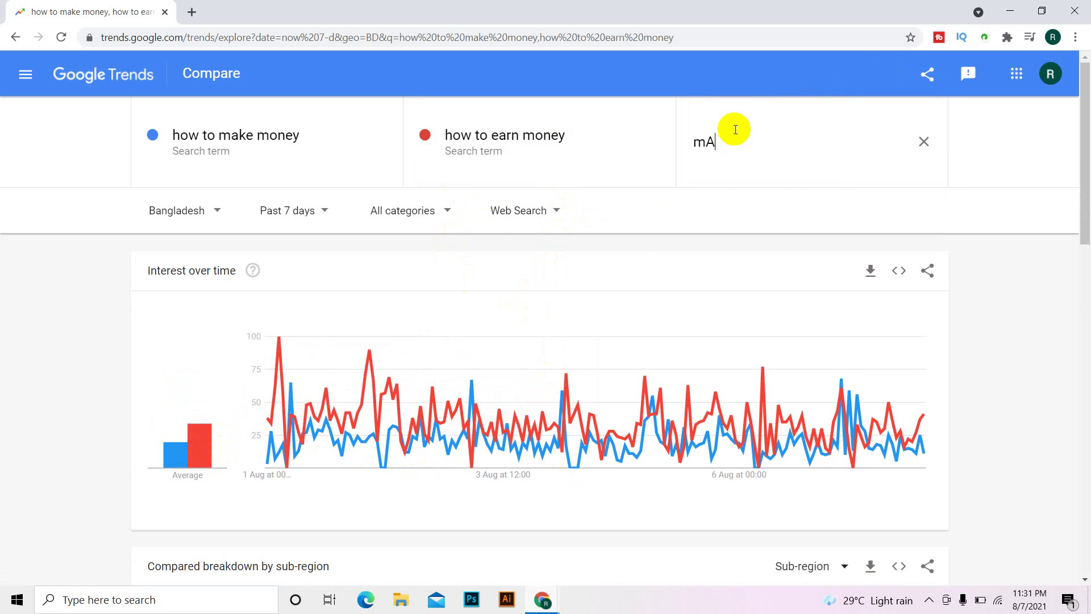
{"action": "key", "text": "BackSpace"}
{"action": "key", "text": "BackSpace"}
{"action": "key", "text": "BackSpace"}
{"action": "key", "text": "BackSpace"}
{"action": "key", "text": "BackSpace"}
{"action": "type", "text": "make"}
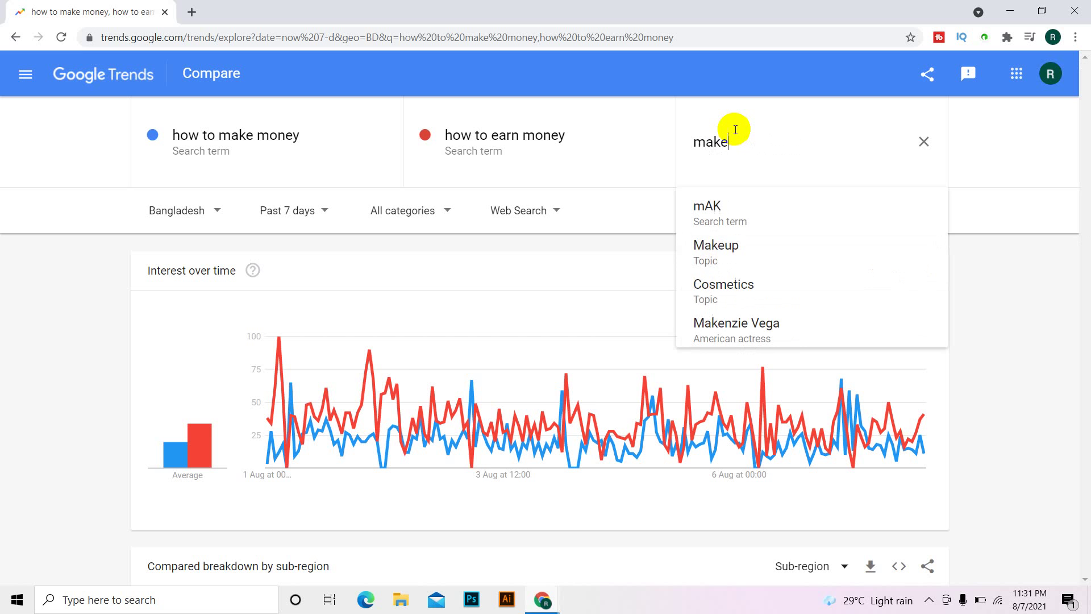
{"action": "type", "text": " mone"}
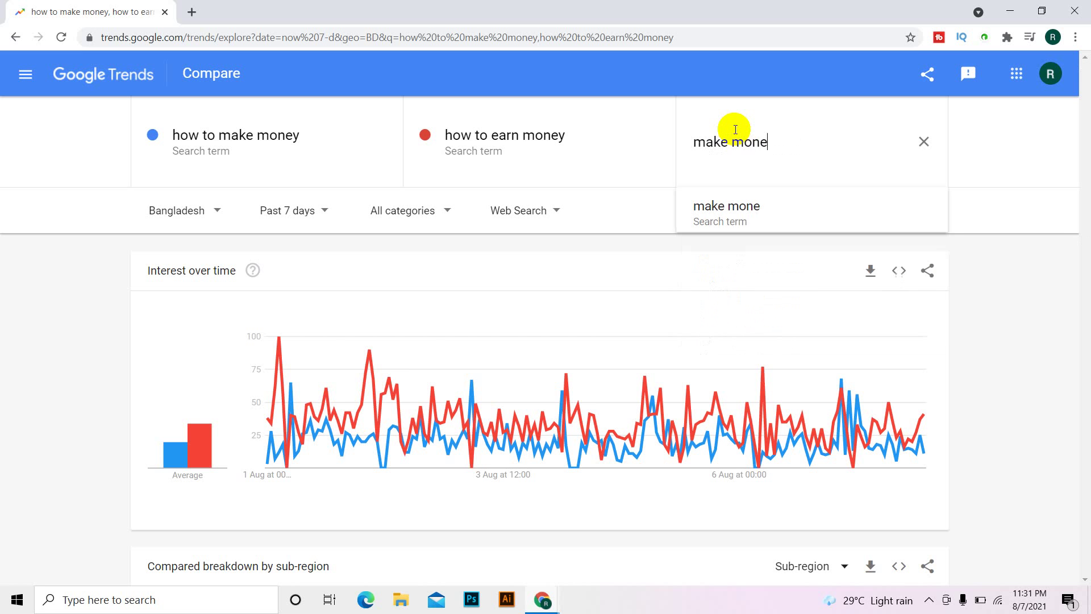
{"action": "type", "text": "y"}
{"action": "key", "text": "Return"}
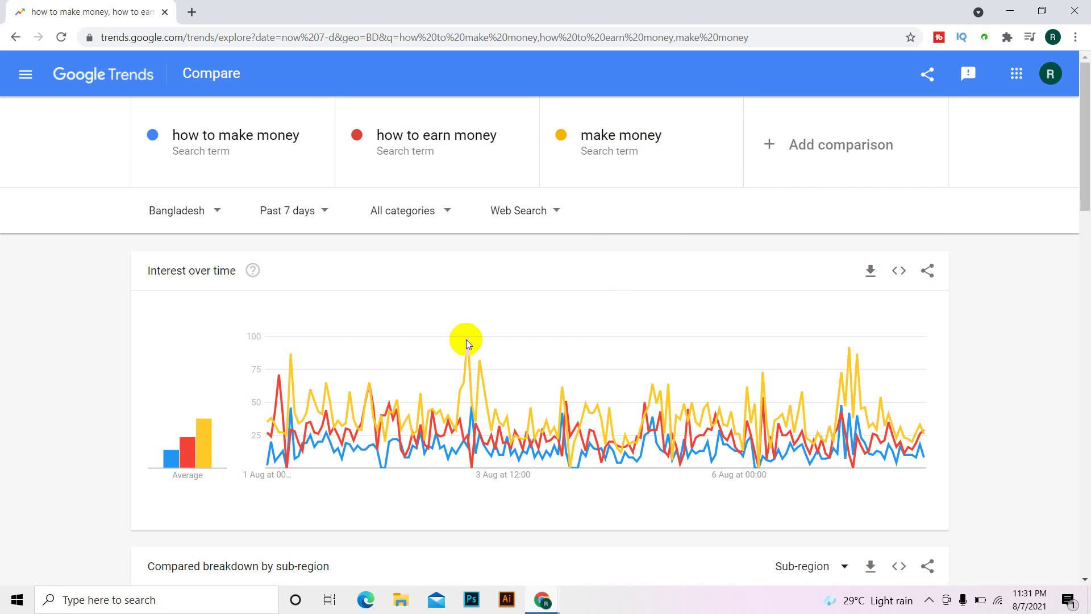
{"action": "mouse_move", "coordinate": [466, 337]}
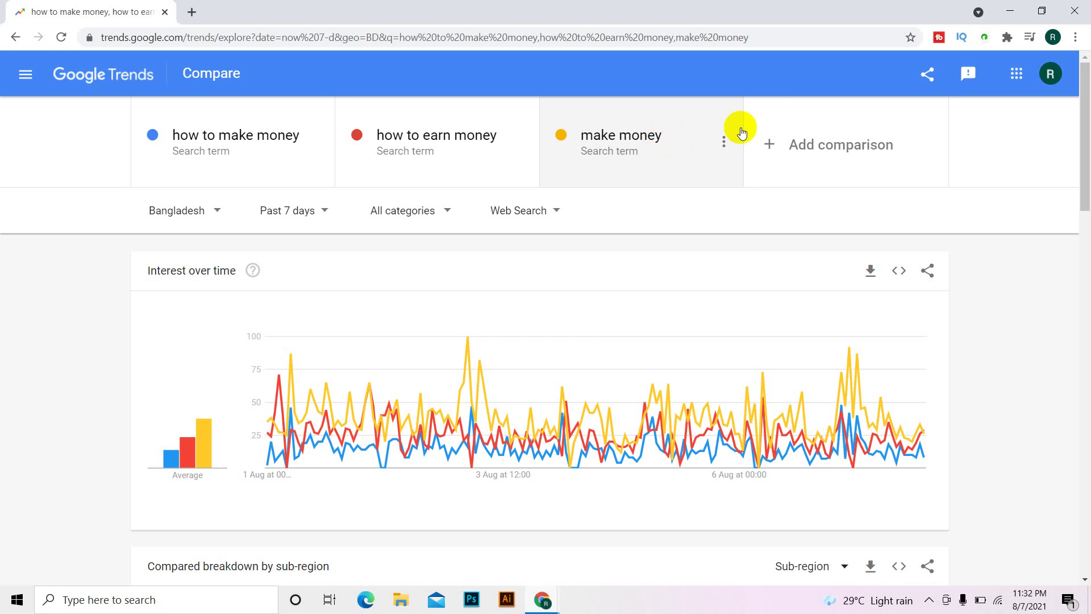
Add "make money online" as the fourth comparison search term
{"action": "left_click", "coordinate": [798, 149]}
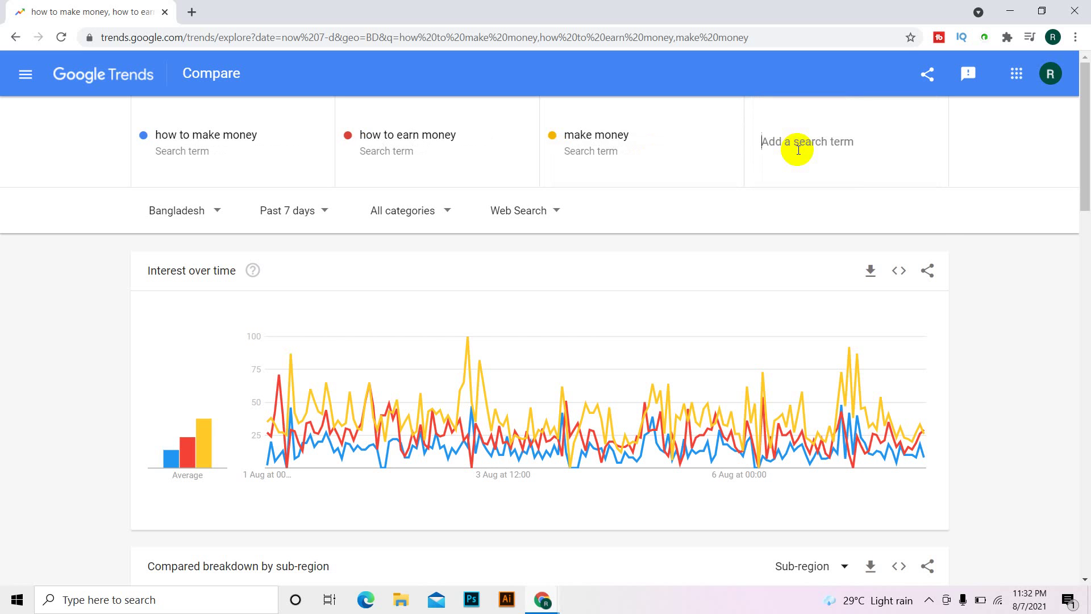
{"action": "type", "text": "make "}
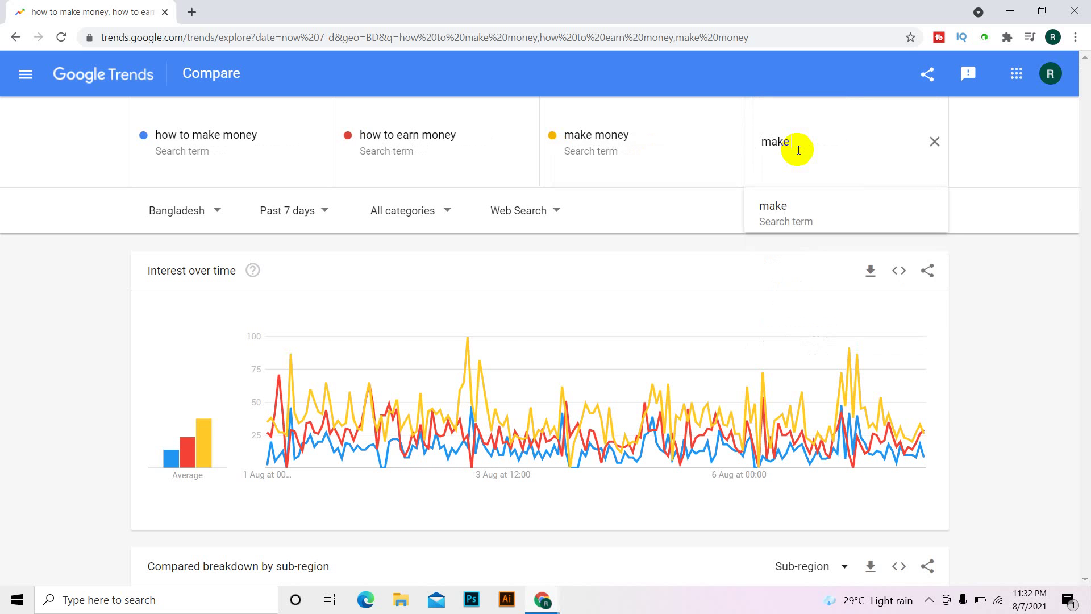
{"action": "type", "text": "money "}
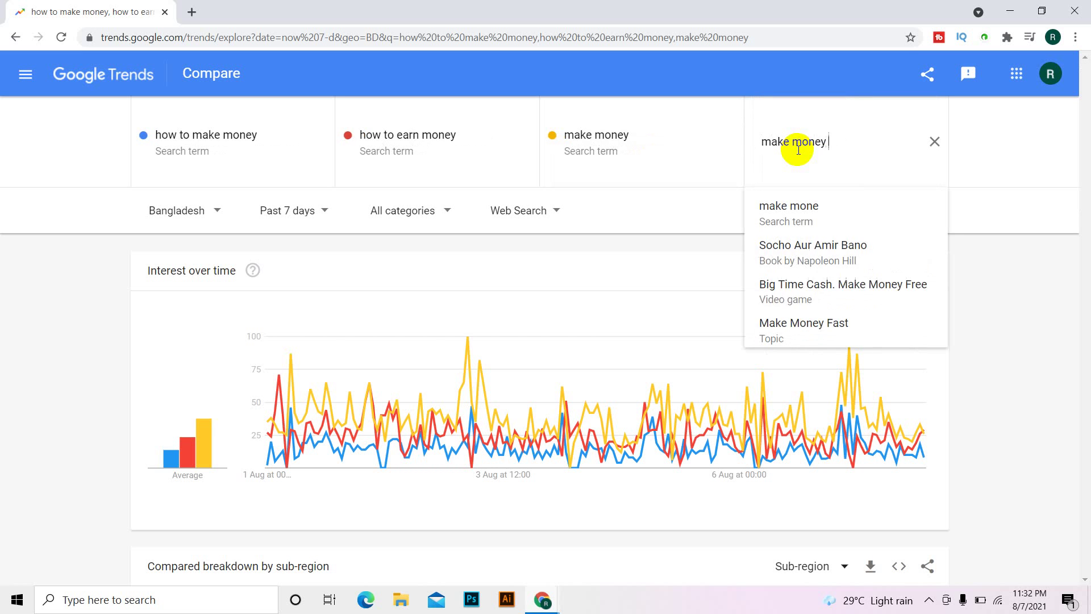
{"action": "type", "text": "onlin"}
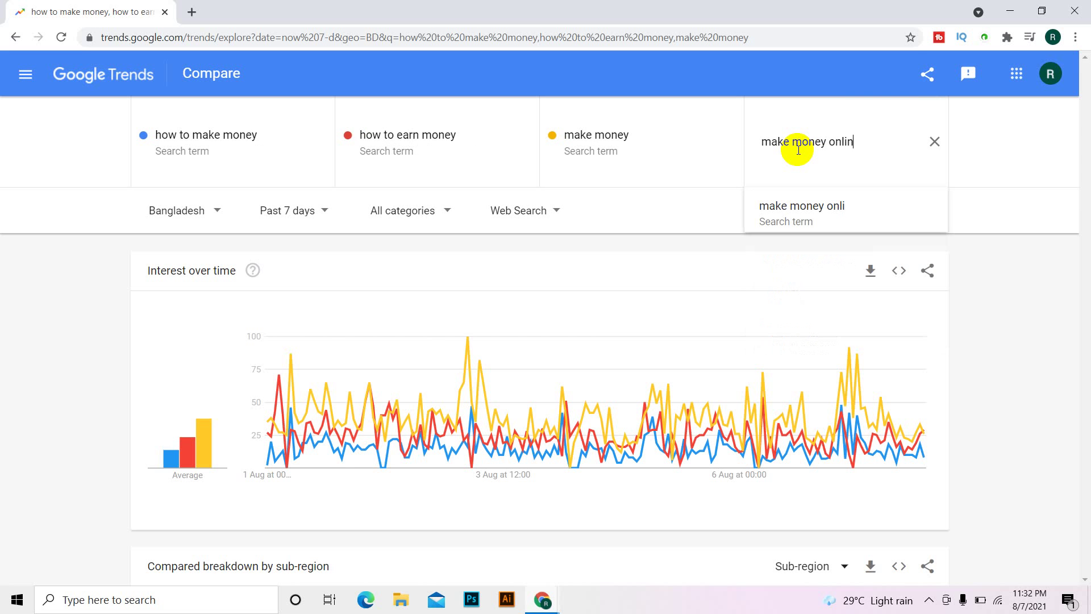
{"action": "type", "text": "e"}
{"action": "key", "text": "Return"}
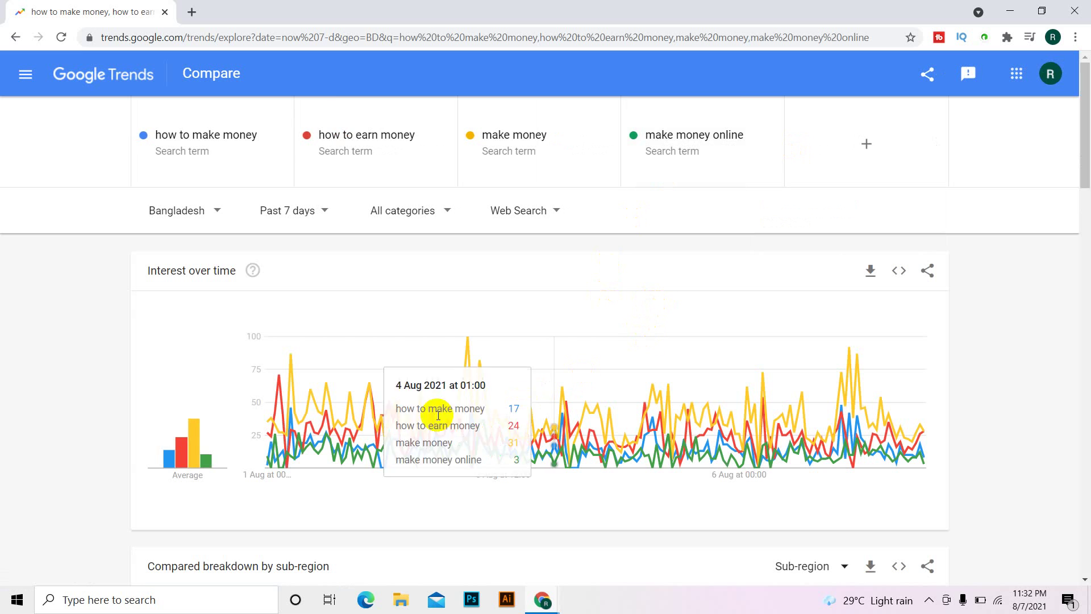
{"action": "mouse_move", "coordinate": [204, 466]}
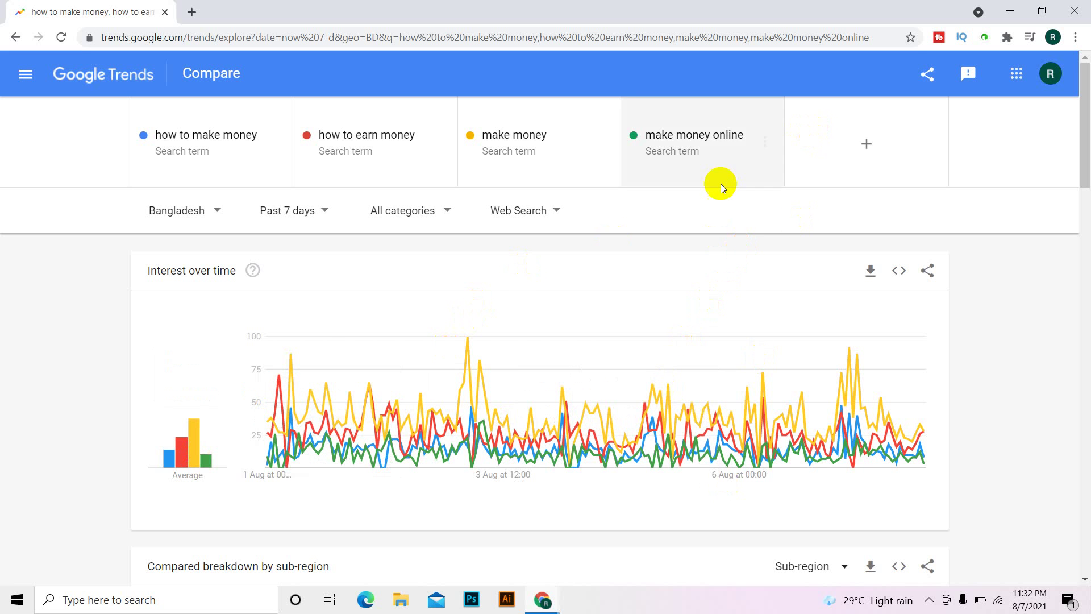
Review the compared breakdown by sub-region and change the comparison's location from Bangladesh to Worldwide
{"action": "scroll", "coordinate": [633, 315], "scroll_direction": "down", "scroll_amount": 6}
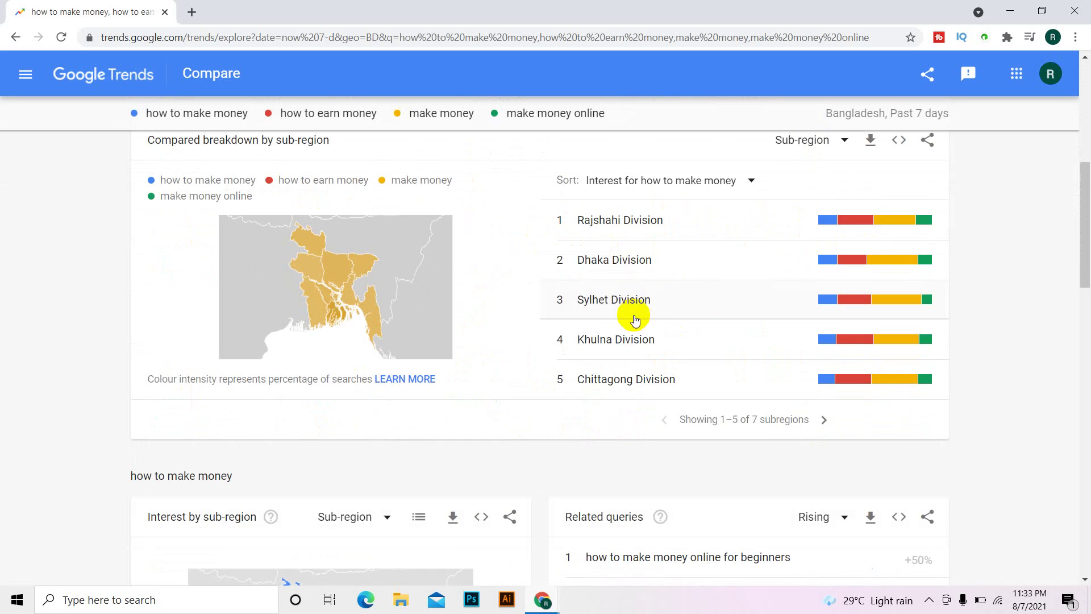
{"action": "scroll", "coordinate": [456, 261], "scroll_direction": "up", "scroll_amount": 5}
{"action": "scroll", "coordinate": [563, 283], "scroll_direction": "up", "scroll_amount": 2}
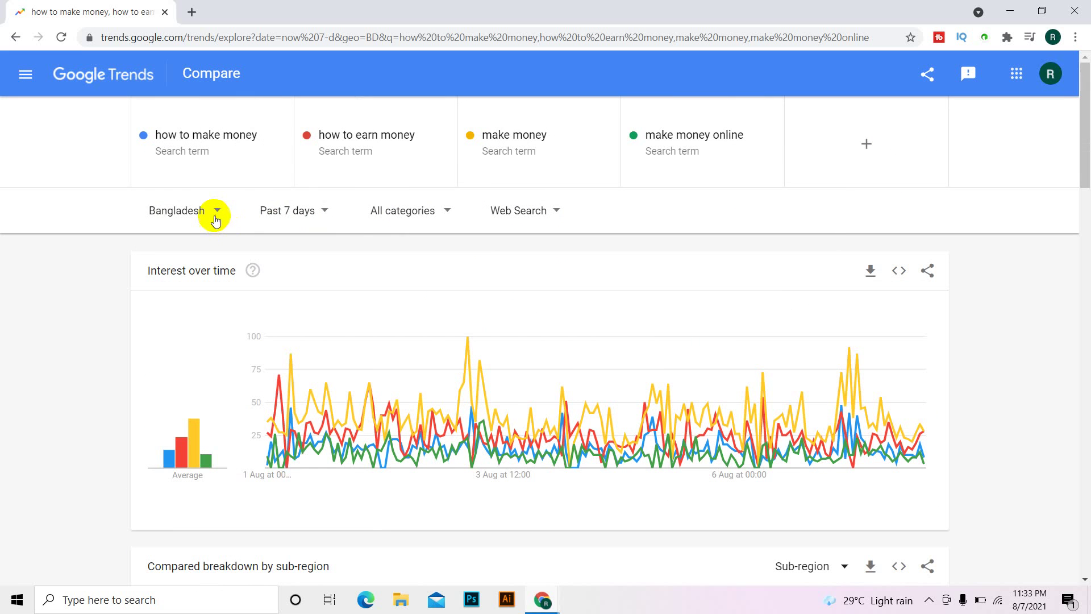
{"action": "left_click", "coordinate": [215, 213]}
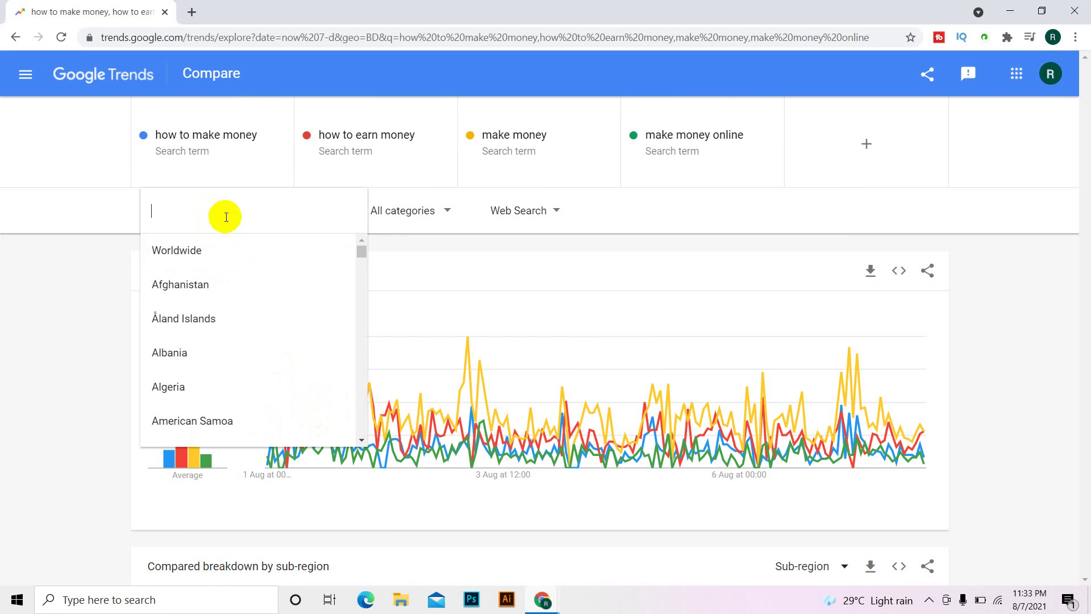
{"action": "left_click", "coordinate": [196, 254]}
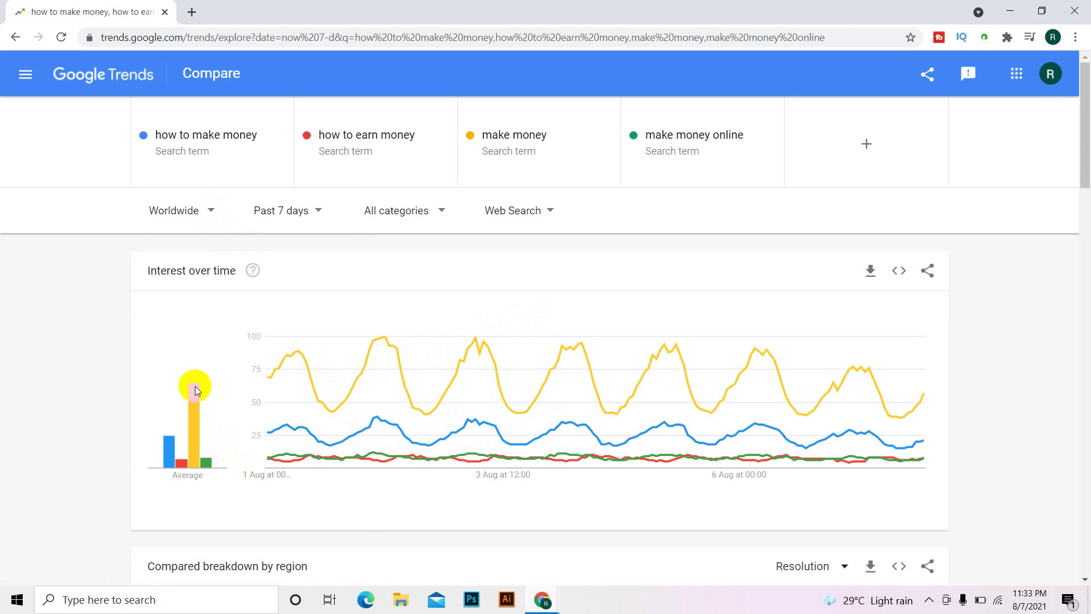
Examine the worldwide average interest, the interest over time and the compared breakdown by region for the four search terms
{"action": "mouse_move", "coordinate": [198, 386]}
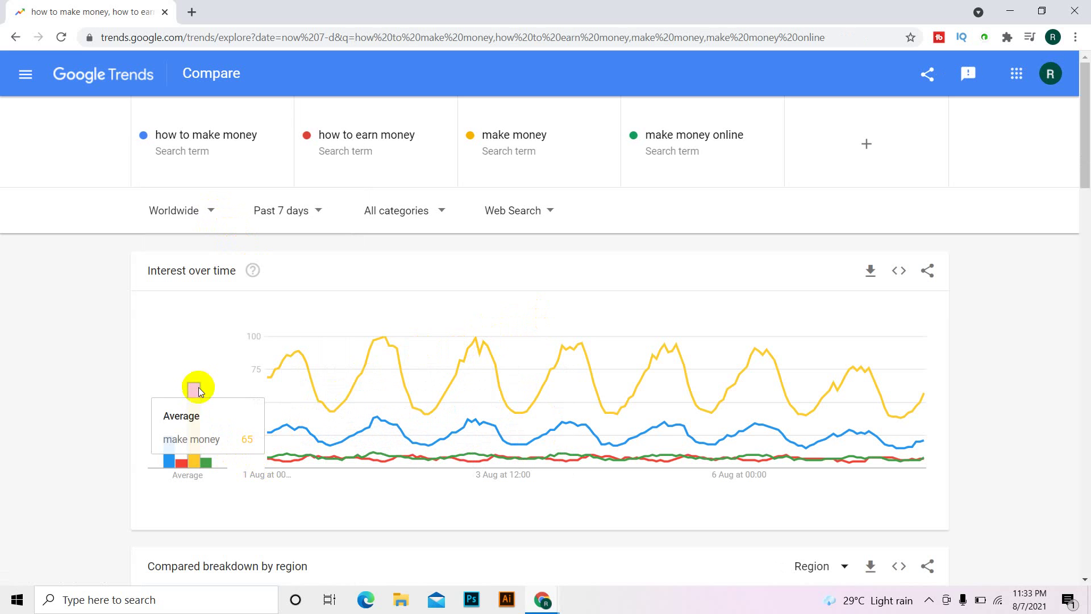
{"action": "mouse_move", "coordinate": [169, 445]}
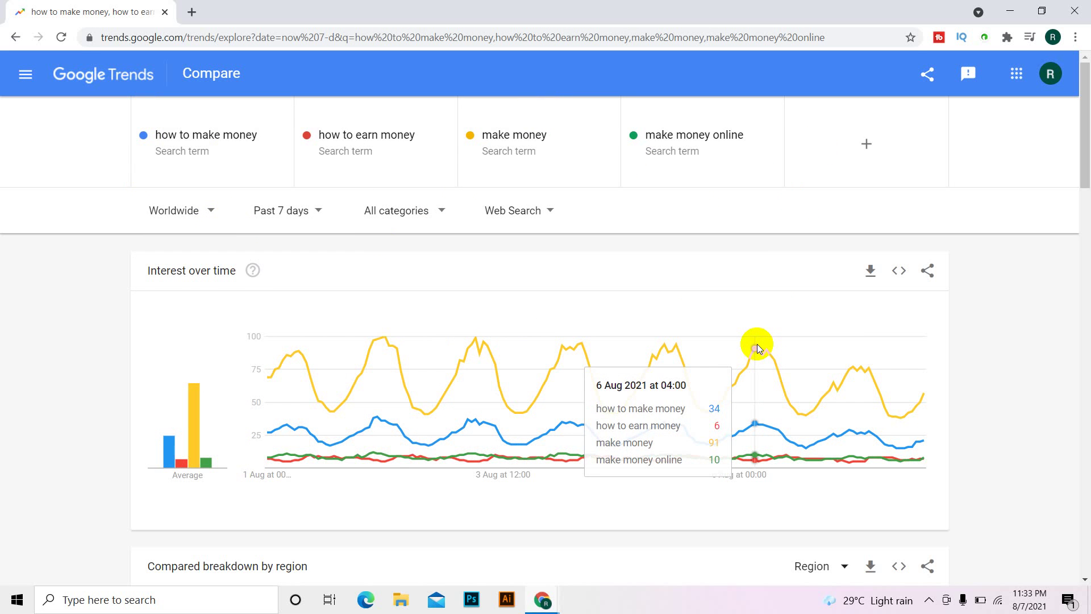
{"action": "scroll", "coordinate": [758, 347], "scroll_direction": "down", "scroll_amount": 7}
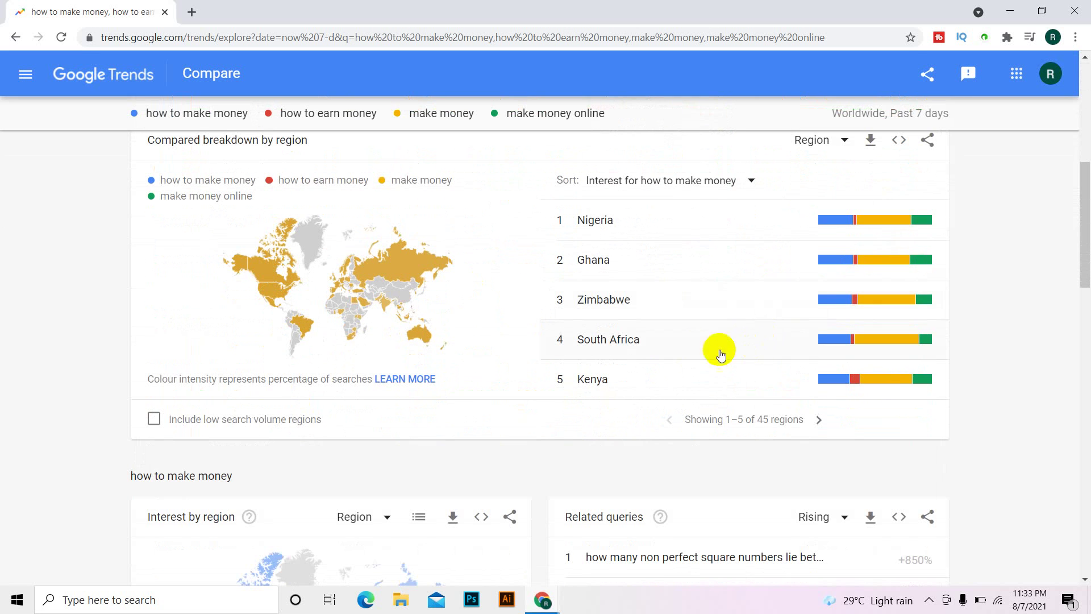
{"action": "scroll", "coordinate": [677, 267], "scroll_direction": "up", "scroll_amount": 5}
{"action": "scroll", "coordinate": [677, 269], "scroll_direction": "down", "scroll_amount": 7}
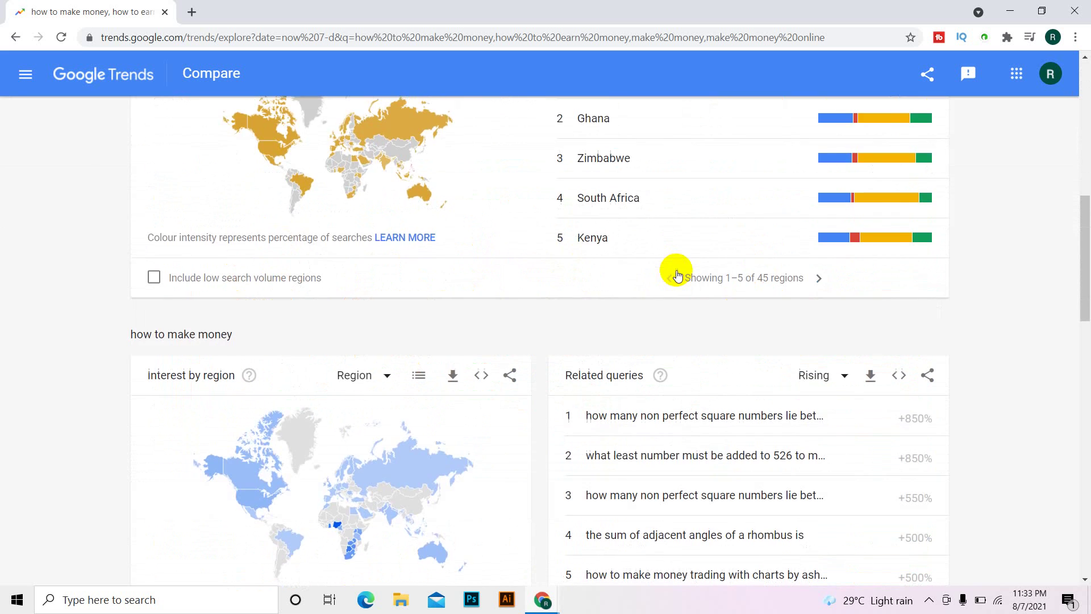
{"action": "scroll", "coordinate": [588, 246], "scroll_direction": "up", "scroll_amount": 4}
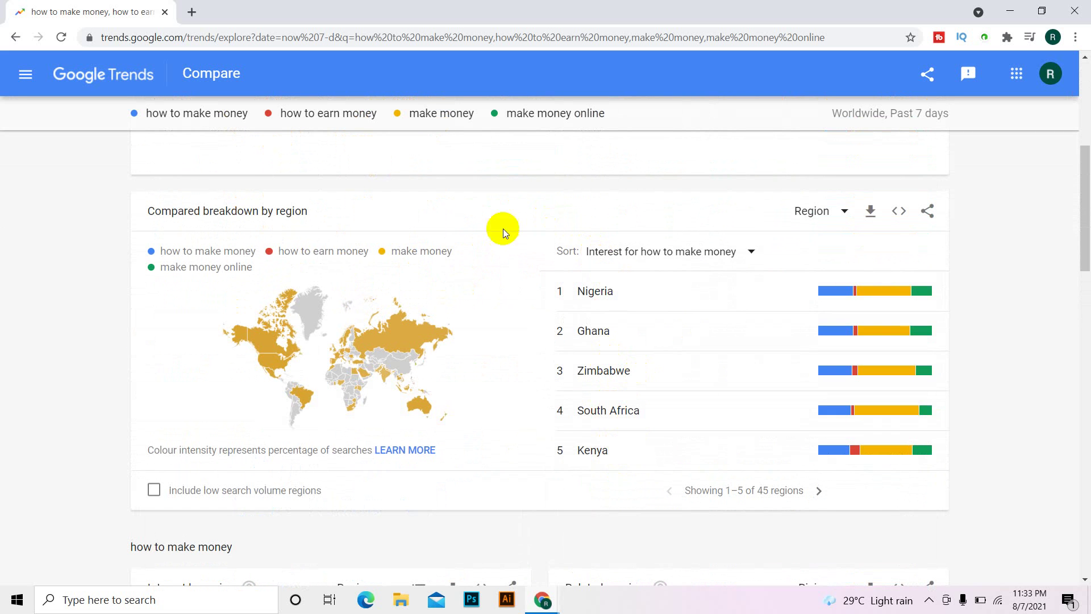
{"action": "scroll", "coordinate": [503, 228], "scroll_direction": "up", "scroll_amount": 6}
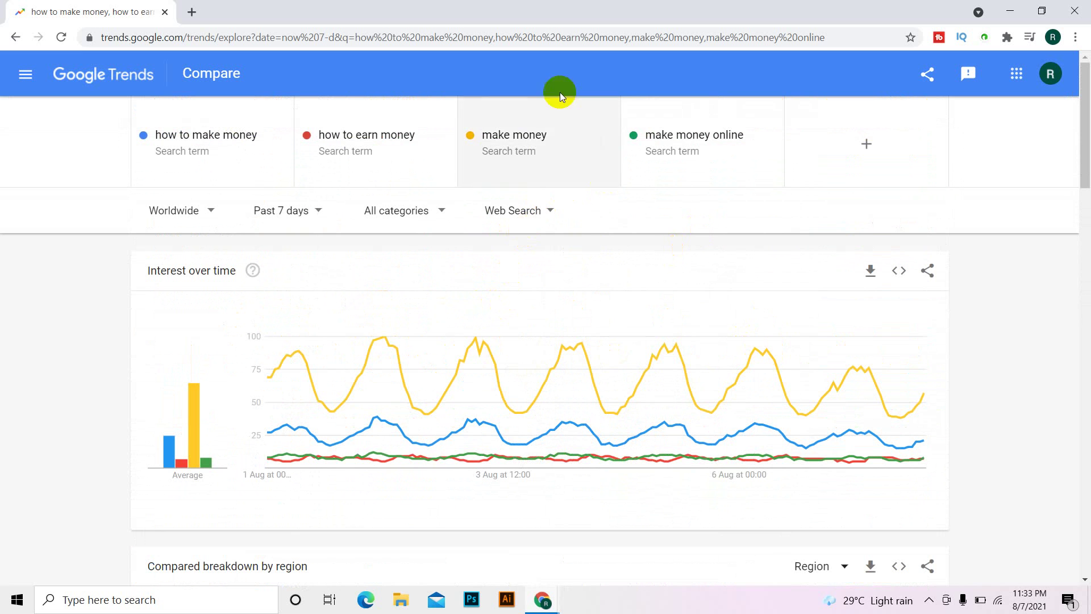